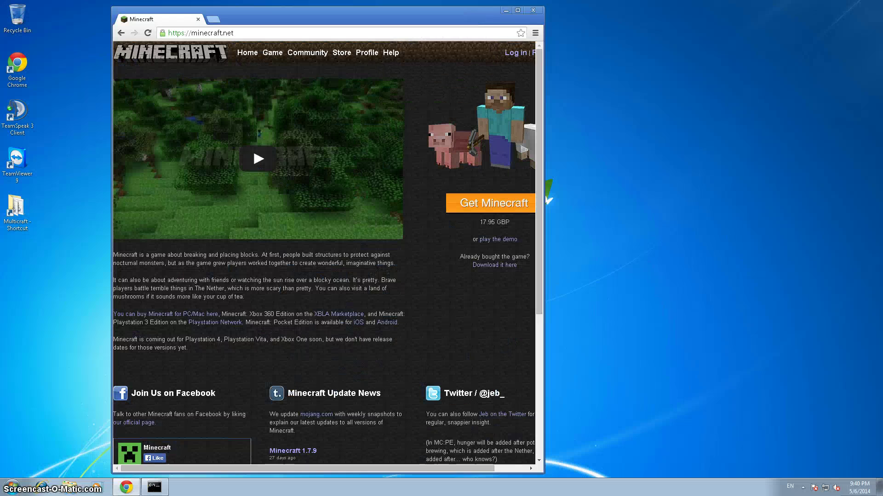
Step: Close the open Minecraft browser window, relaunch Chrome and maximize its new window
drag(266, 28, 206, 81)
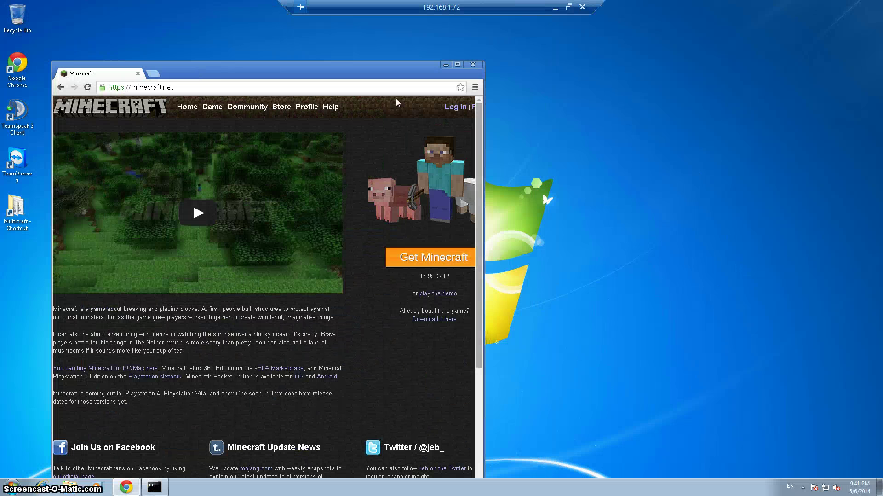
click(473, 65)
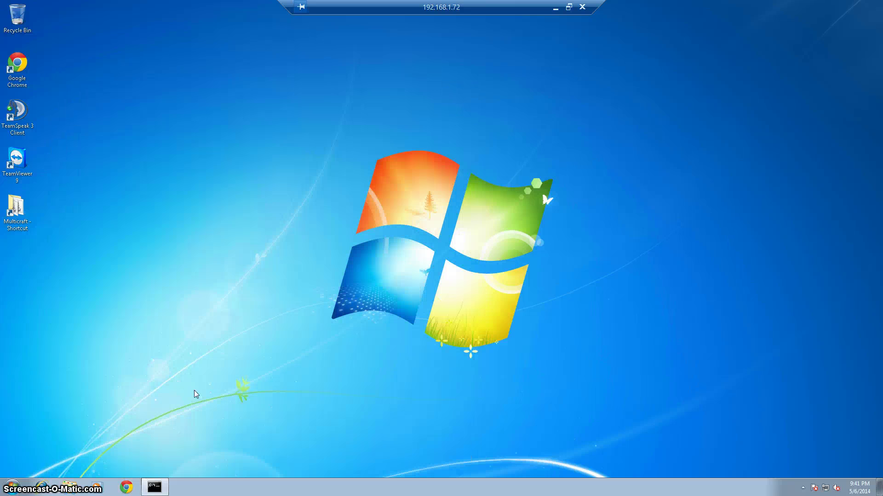
click(126, 488)
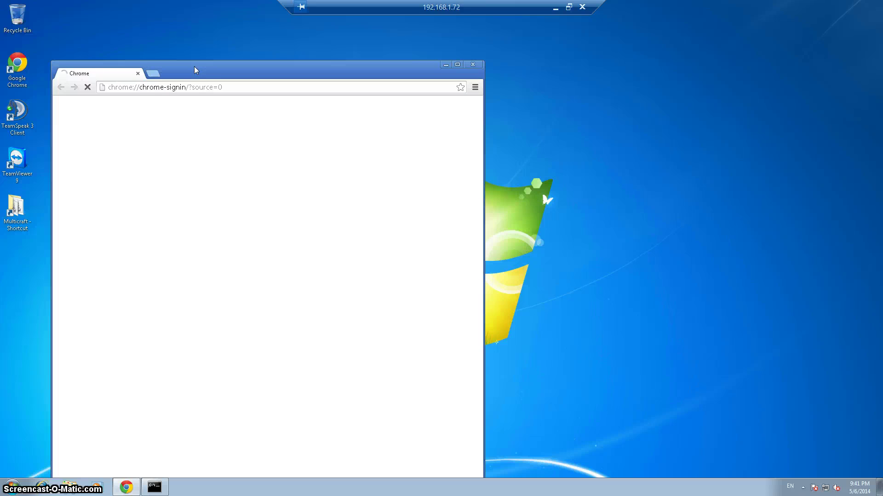
drag(194, 66, 202, 18)
double_click(205, 19)
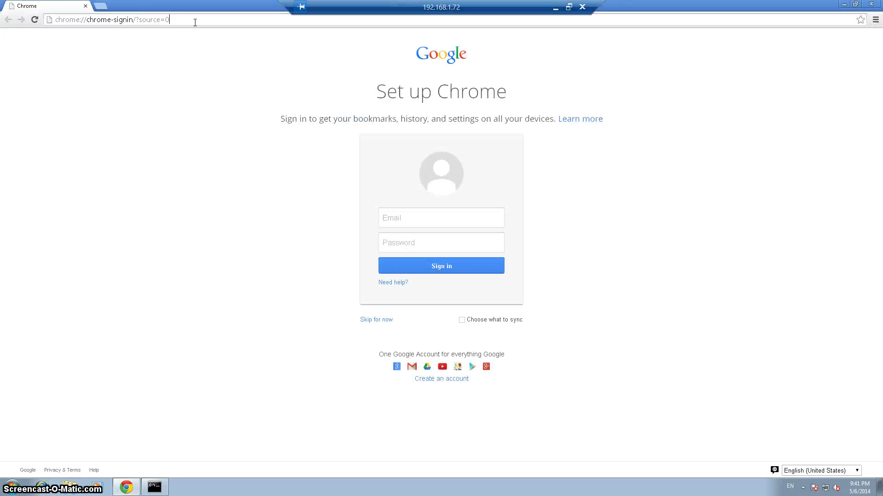
Step: Load the minecraft.net website in place of the Chrome sign-in page
click(183, 22)
text(minecraft.net)
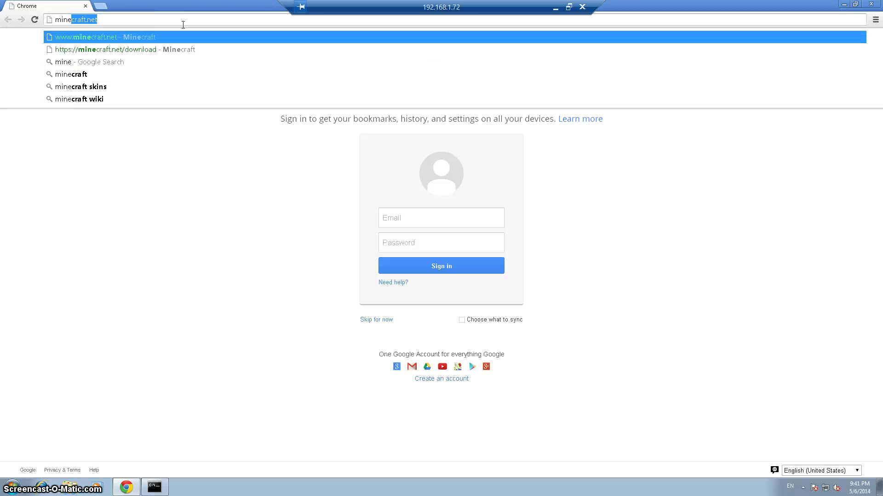
key(Return)
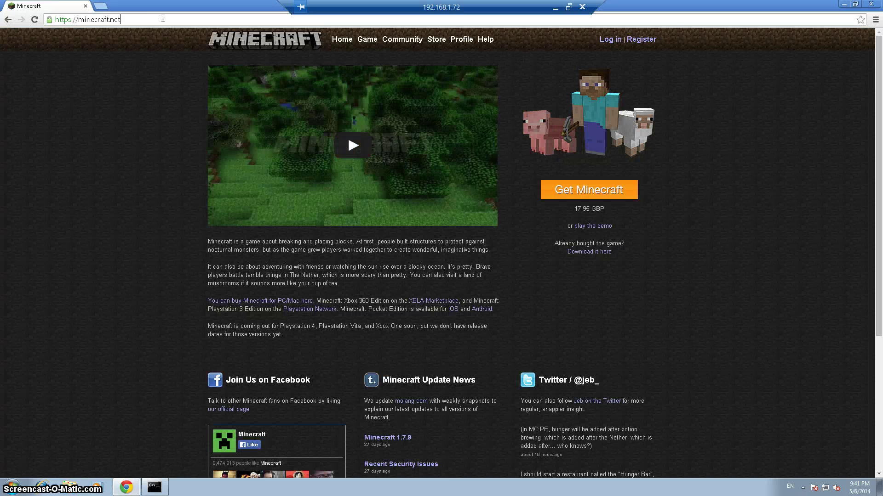
click(166, 19)
key(Right)
text(/)
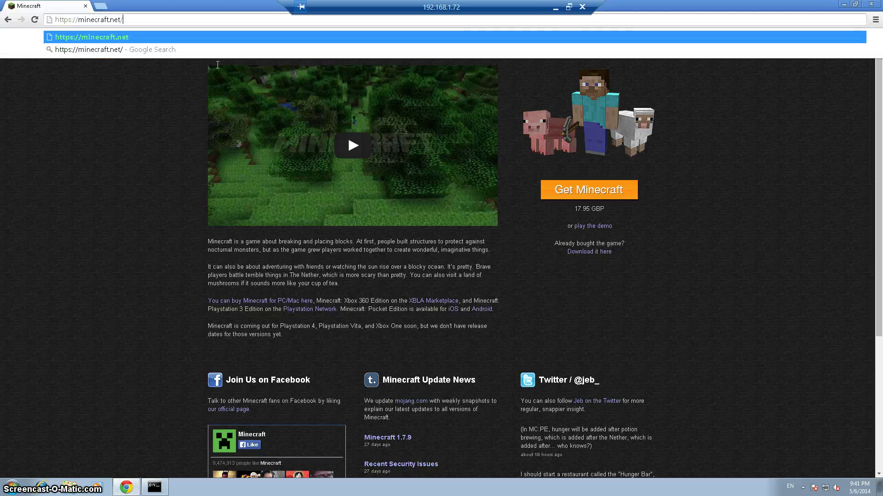
text(download)
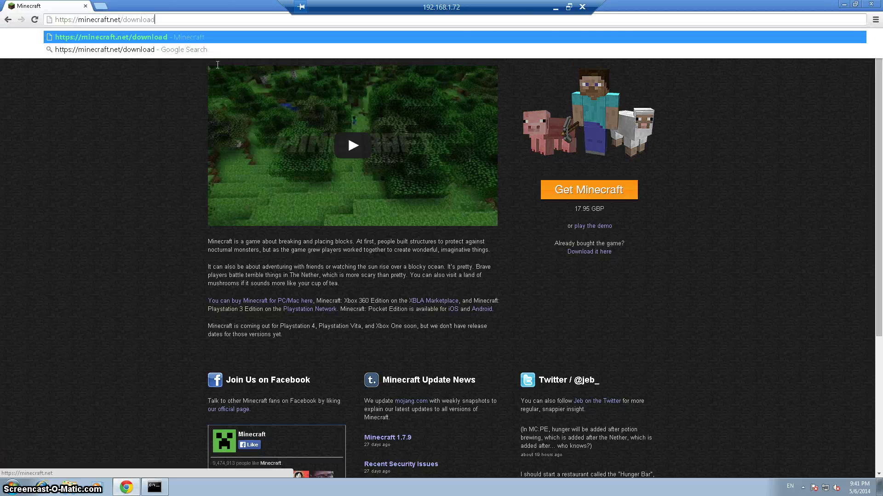
key(Return)
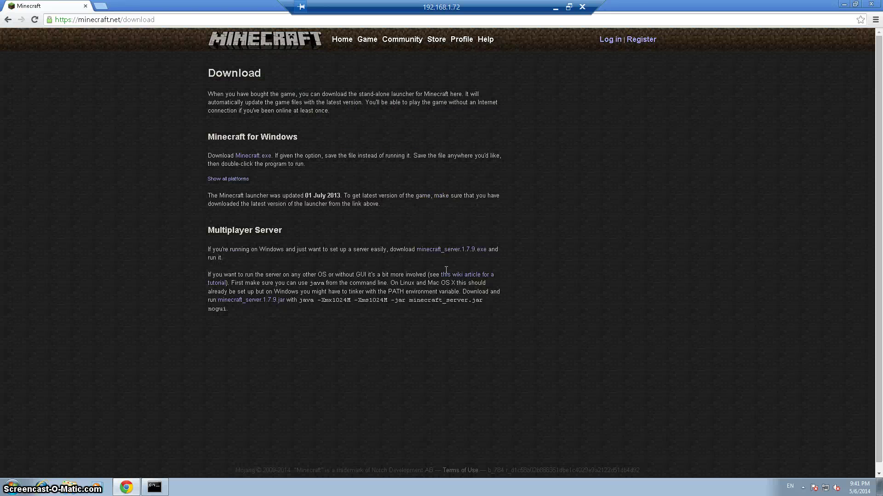
Step: Download the Windows multiplayer server file minecraft_server.1.7.9.exe
right_click(461, 251)
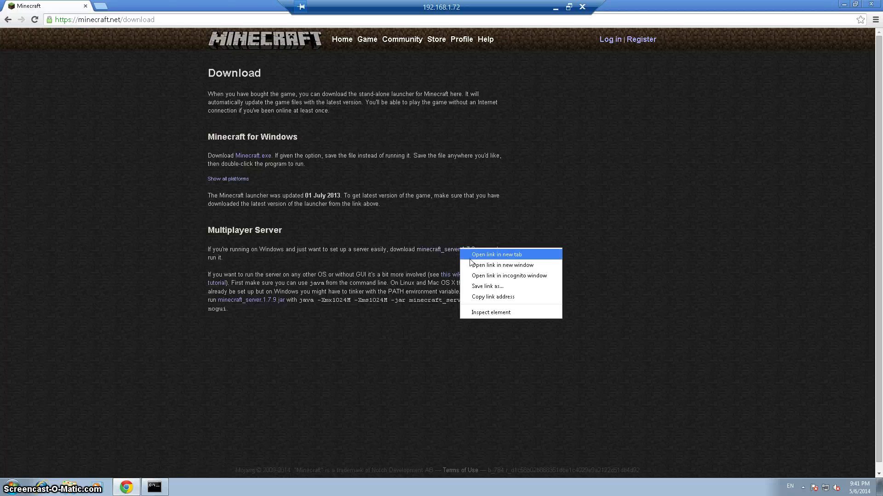
click(450, 253)
click(454, 251)
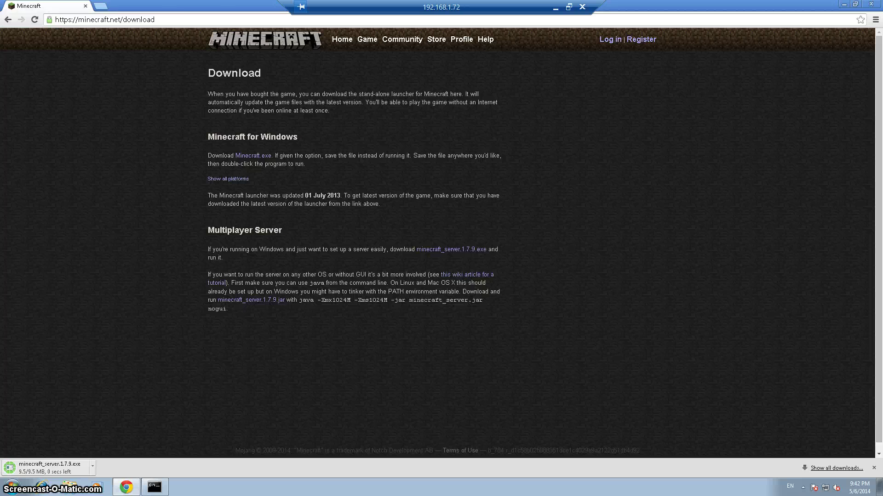
Step: Pause and resume the minecraft_server.1.7.9.exe download so it completes, and decline running the file from the browser
drag(183, 10, 399, 14)
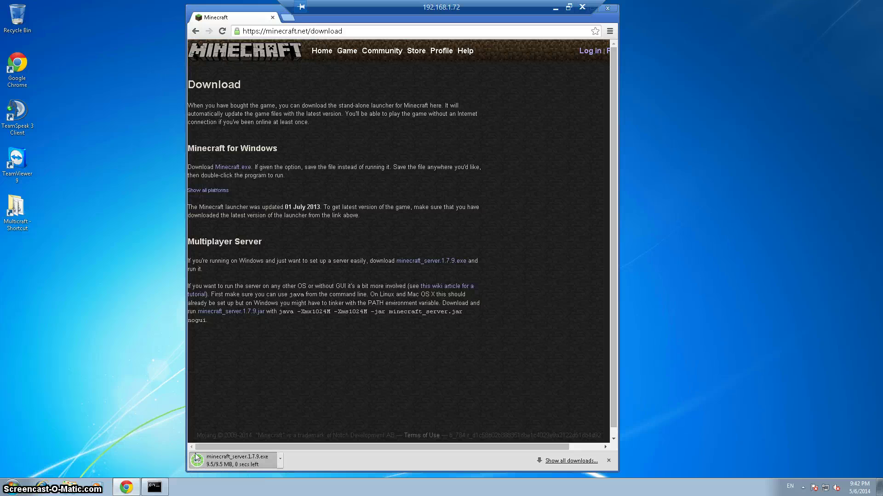
click(281, 460)
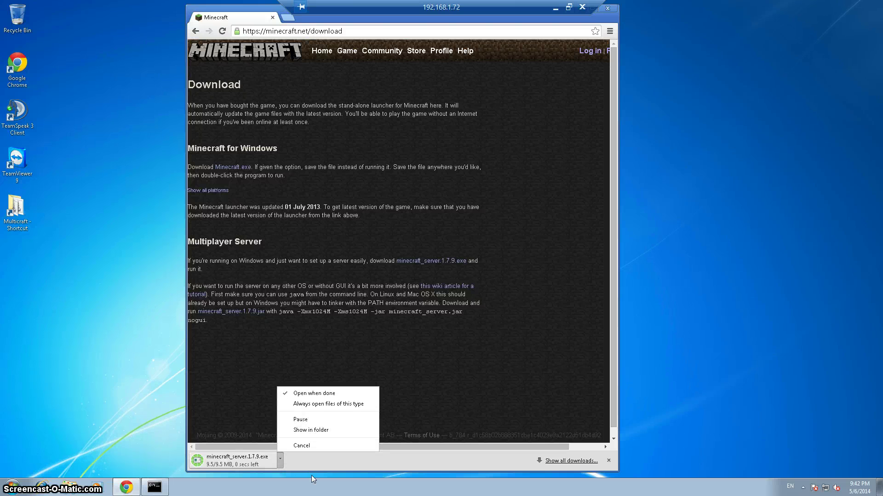
click(305, 461)
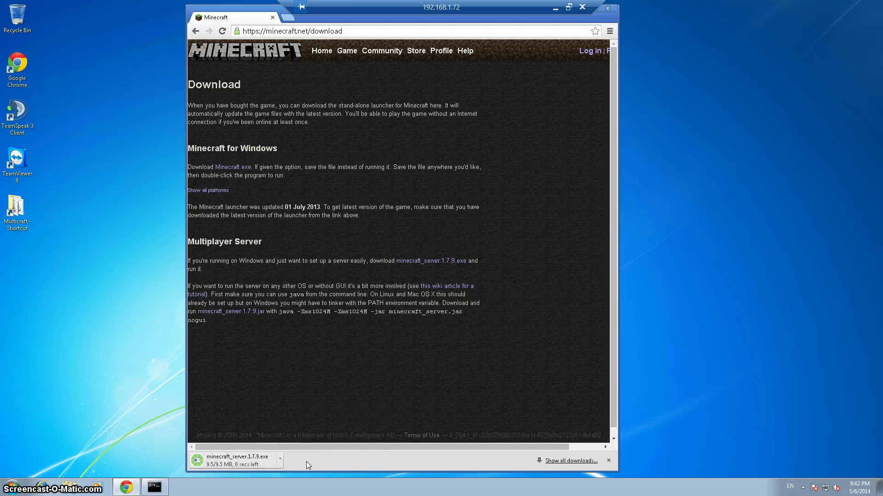
click(280, 460)
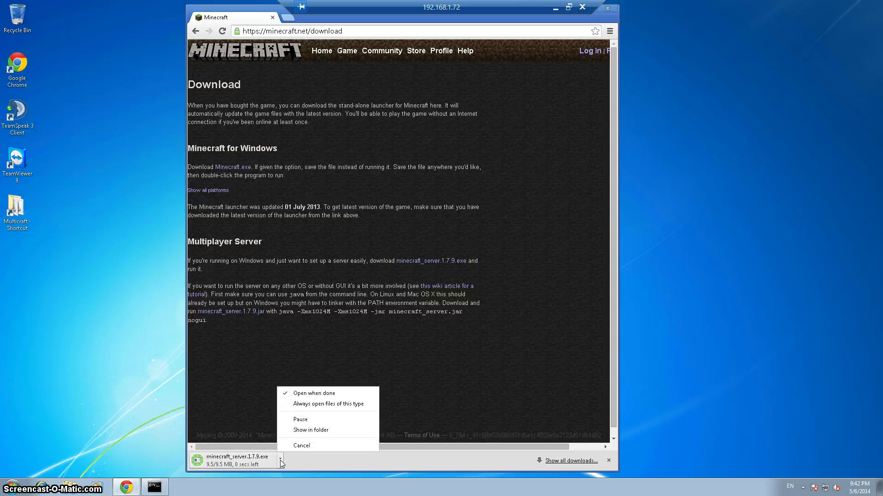
click(297, 421)
click(281, 460)
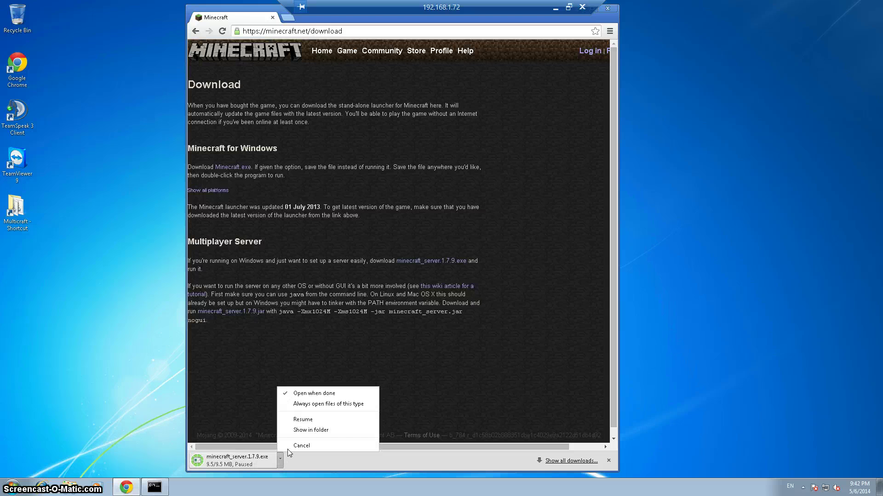
click(303, 422)
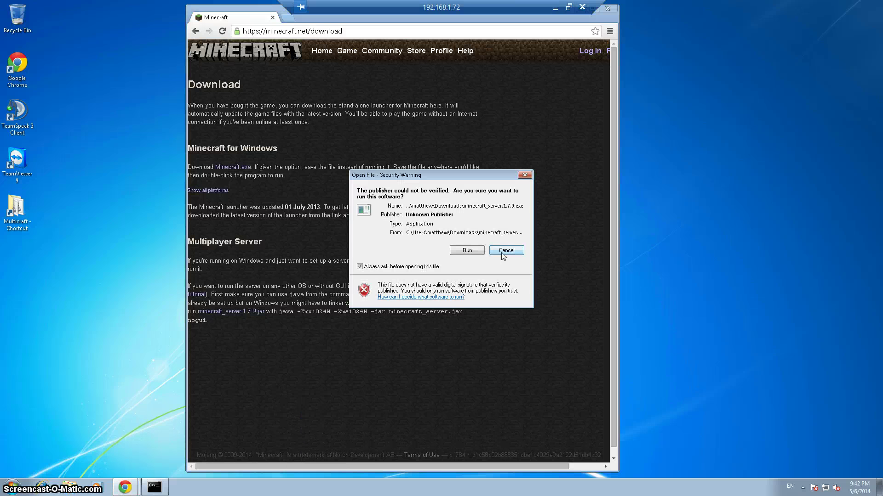
click(506, 254)
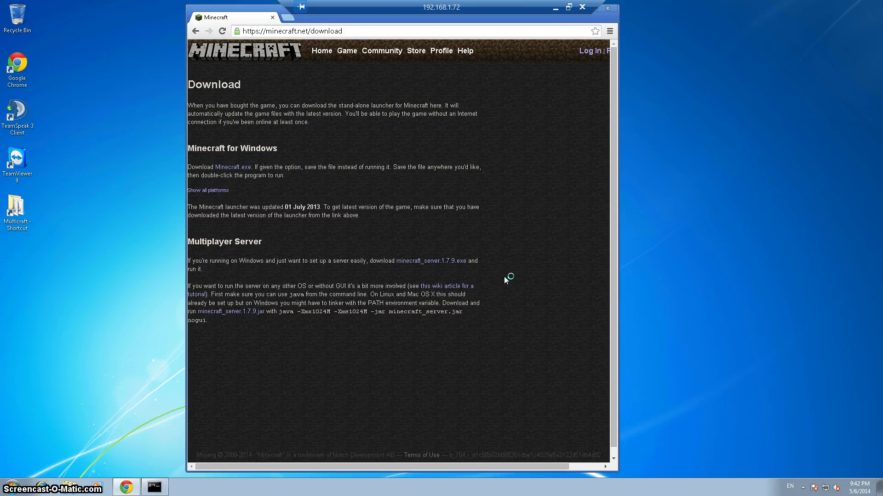
Step: Copy minecraft_server.1.7.9.exe from Chrome's downloads list to the desktop and close the browser
key(ctrl+j)
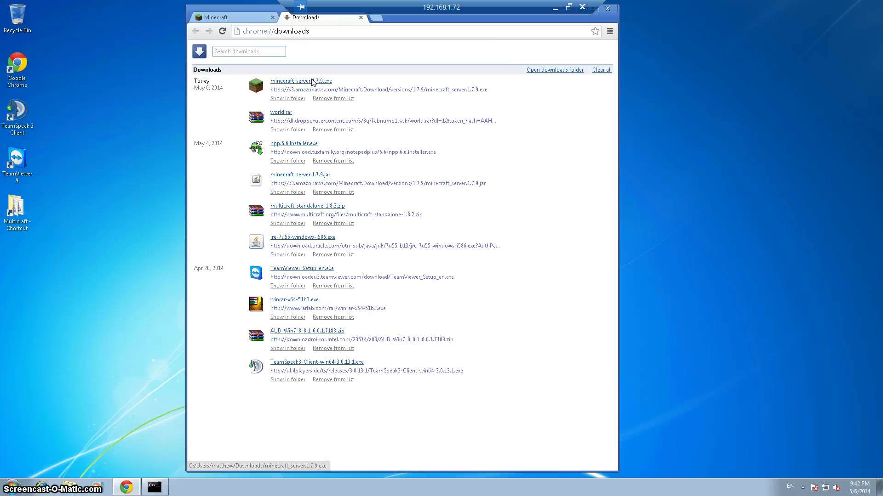
drag(313, 82, 25, 263)
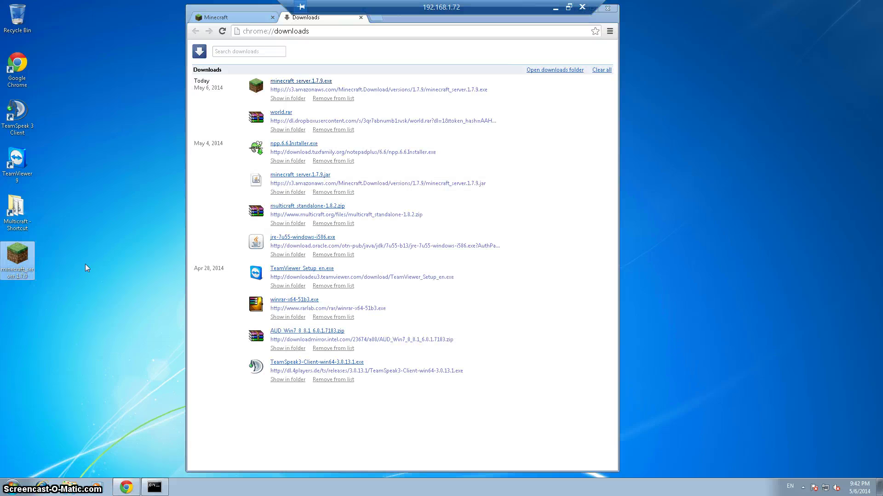
click(607, 8)
Step: Create a desktop folder named Minecraft Example Server and move the minecraft_server.1.7.9 file into it
right_click(132, 186)
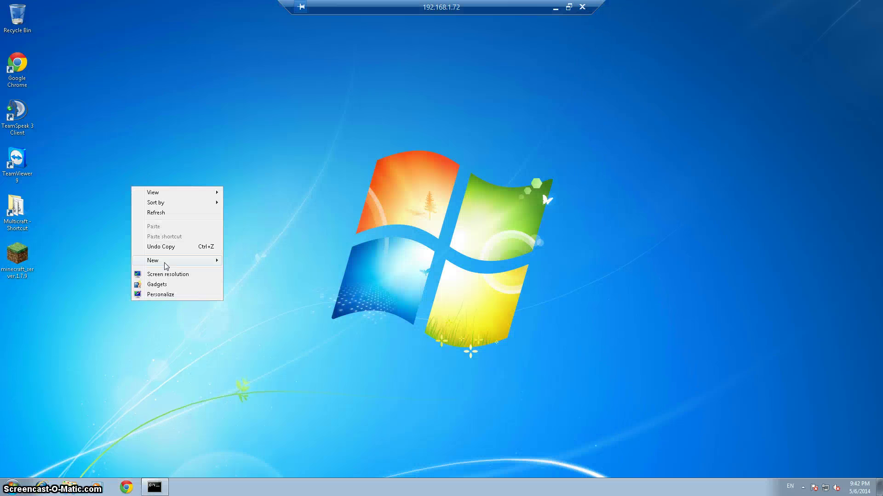
mouse_move(148, 262)
click(266, 261)
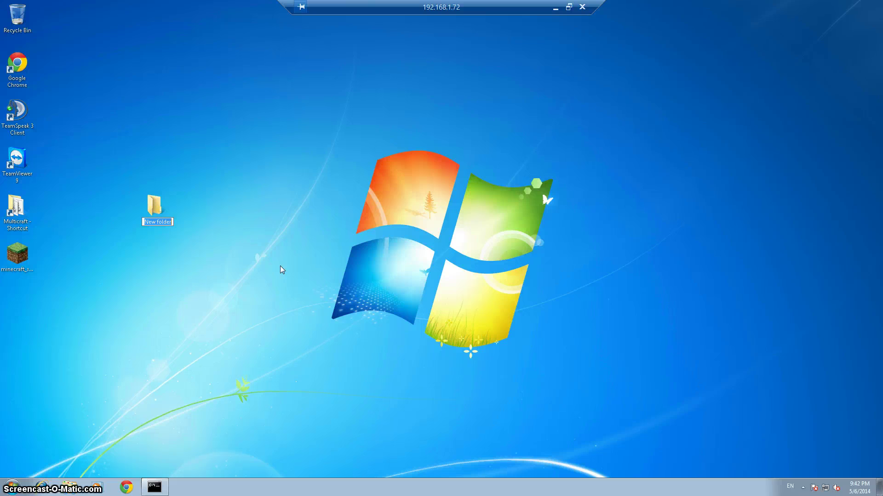
text(Minecra)
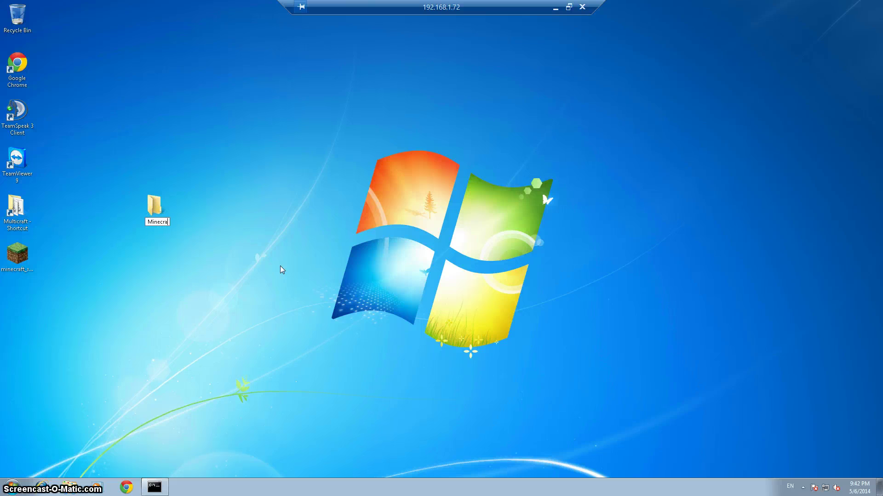
text(ft Example Server)
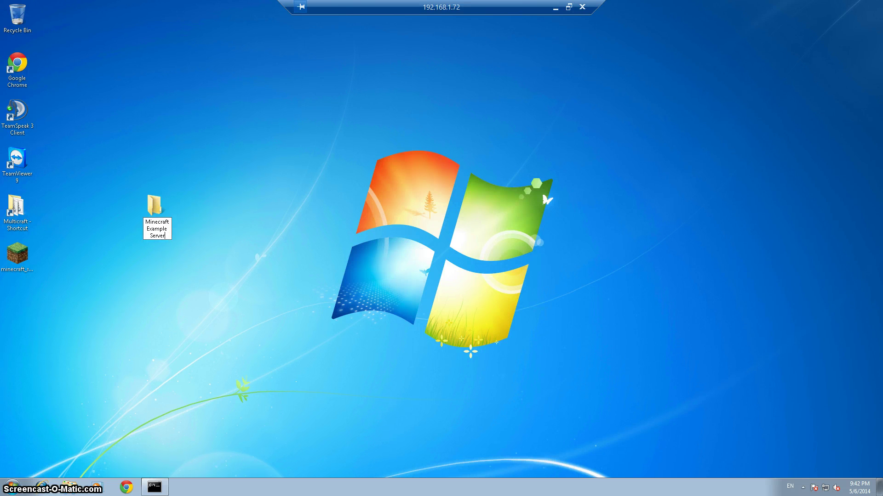
key(Return)
drag(17, 254, 158, 215)
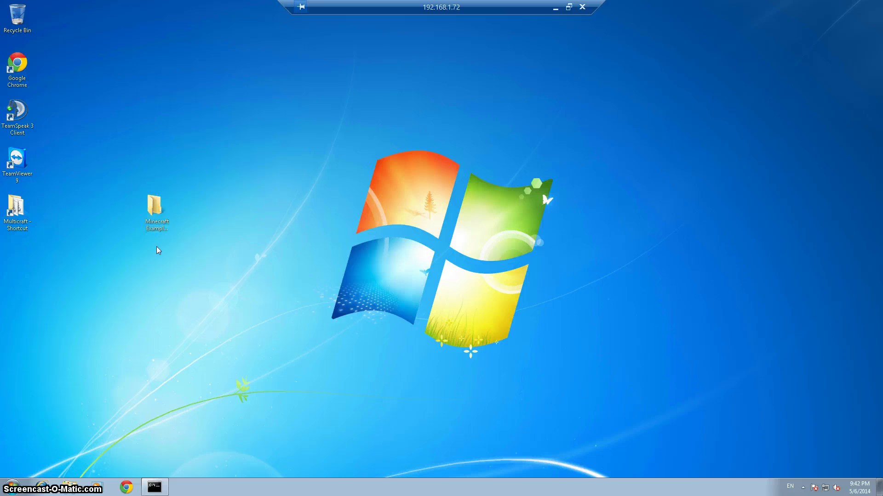
Step: Run minecraft_server.1.7.9 from the Minecraft Example Server folder to generate its files, and close the server window
double_click(159, 230)
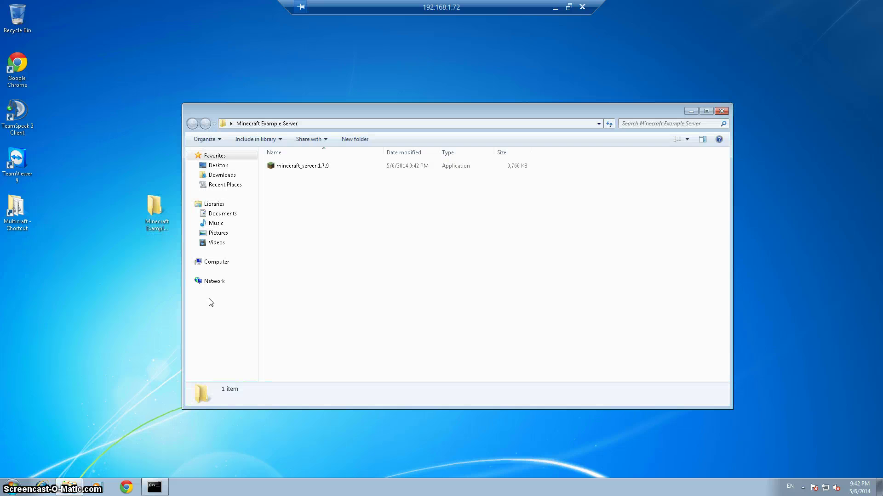
double_click(308, 166)
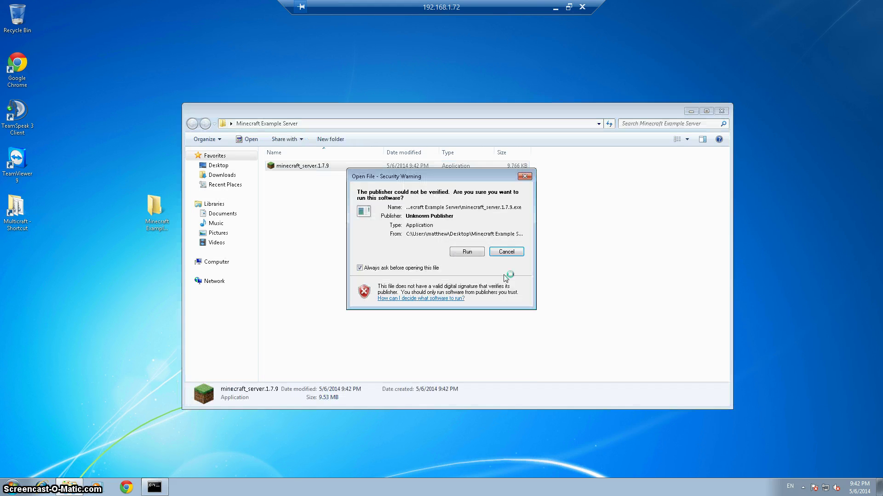
click(511, 252)
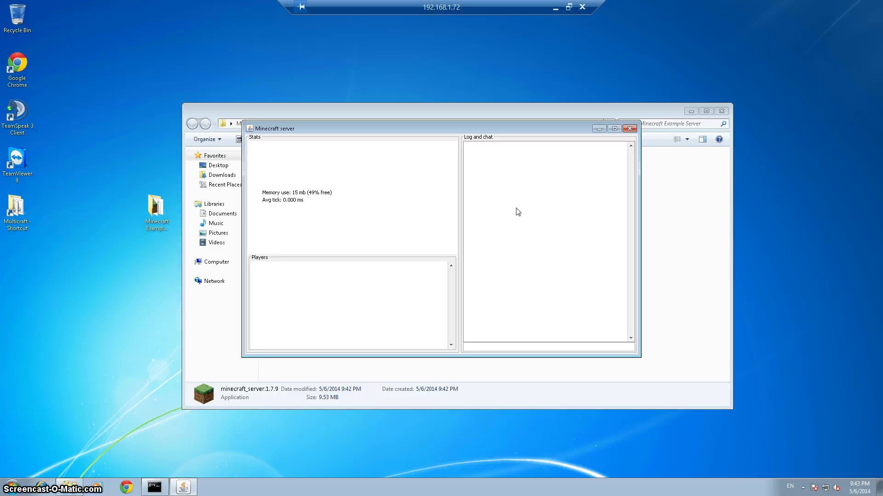
click(629, 129)
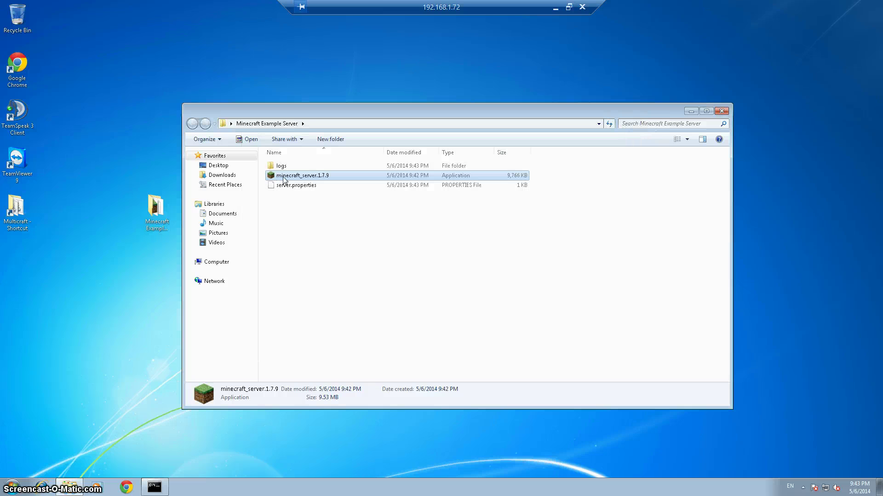
Step: Open the server.properties file from the Minecraft Example Server folder in Notepad++
right_click(284, 178)
click(269, 192)
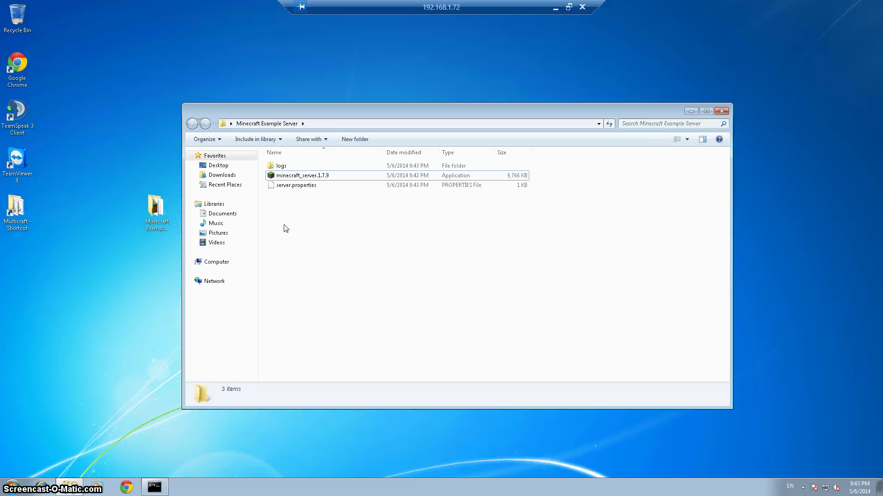
right_click(294, 186)
click(308, 202)
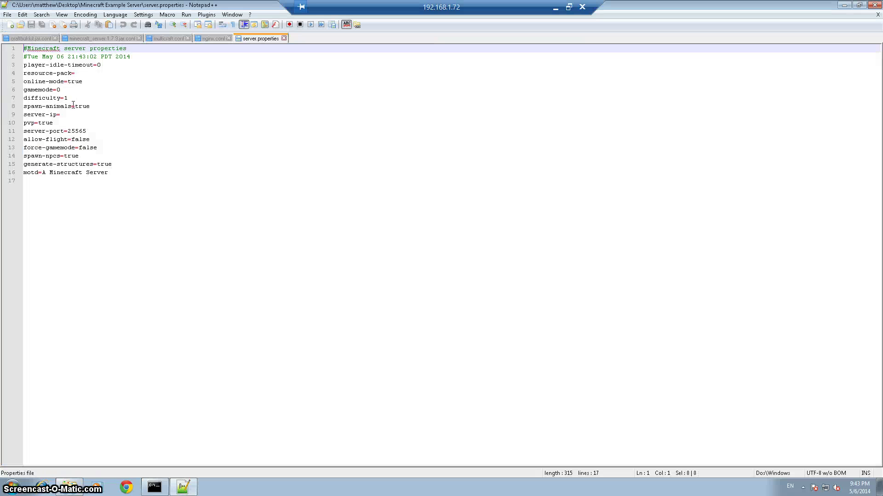
Step: Try editing the last digits of the server-port value in server.properties, restore 25565 and close the editor
click(87, 132)
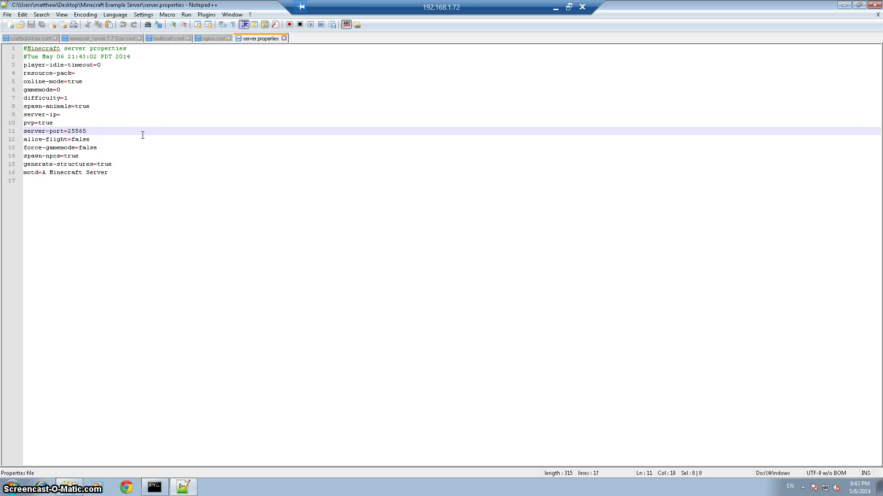
key(BackSpace)
key(BackSpace)
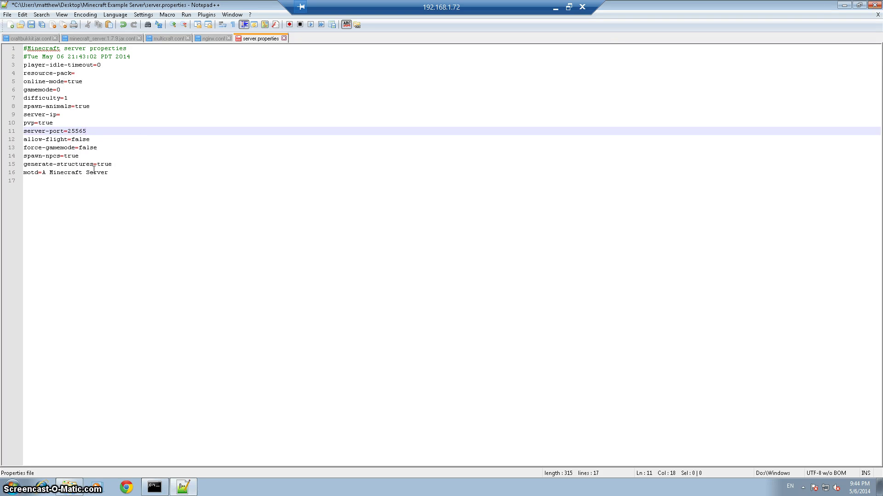
click(874, 5)
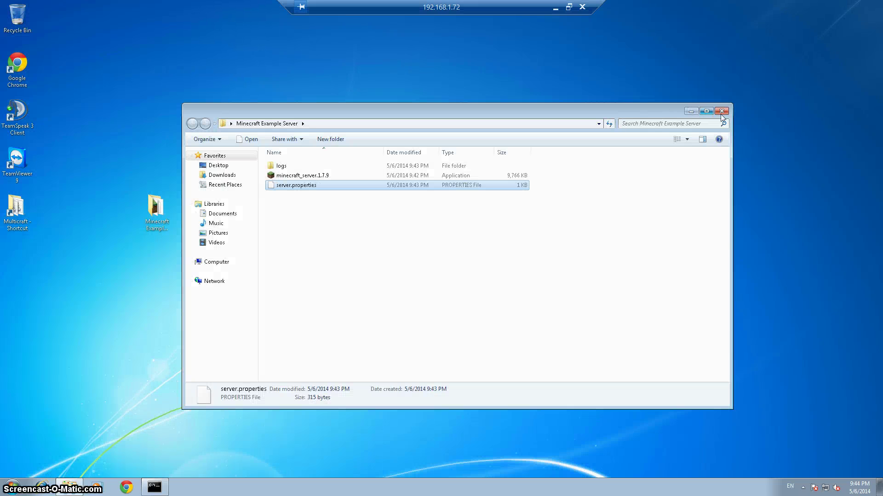
click(365, 178)
click(721, 111)
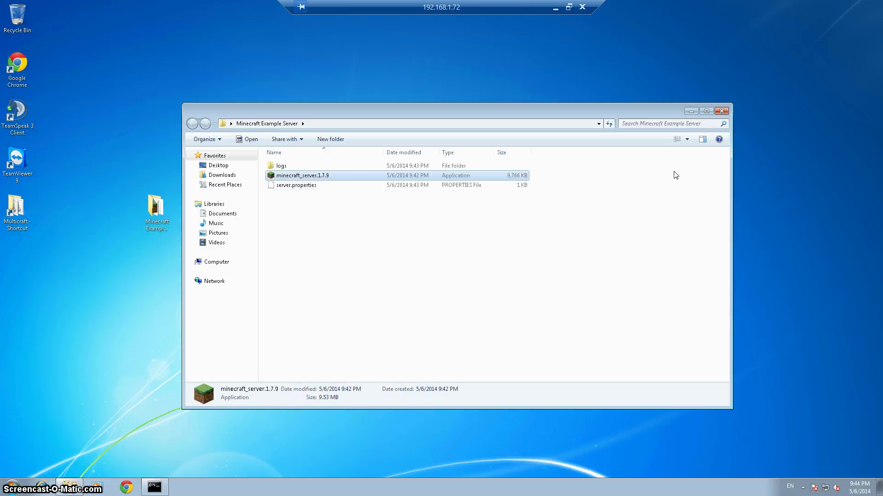
Step: Delete the logs folder, the minecraft_server.1.7.9 application and server.properties from the Minecraft Example Server folder
double_click(155, 207)
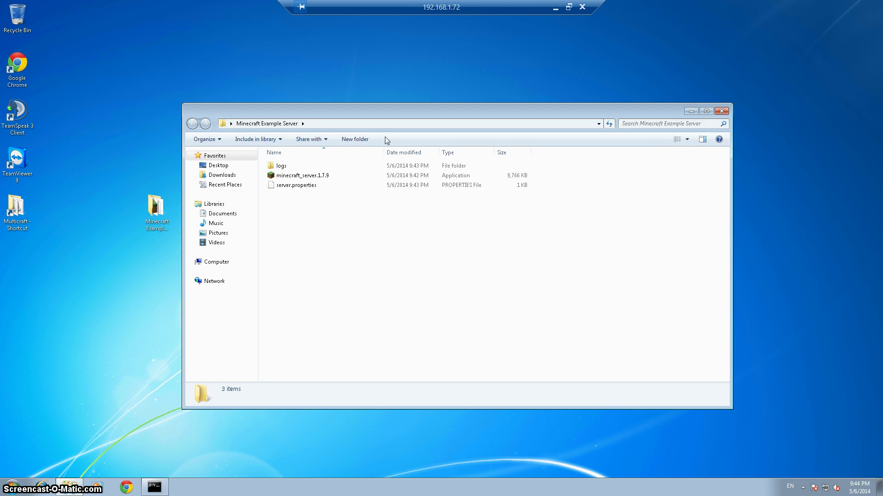
drag(344, 211, 331, 162)
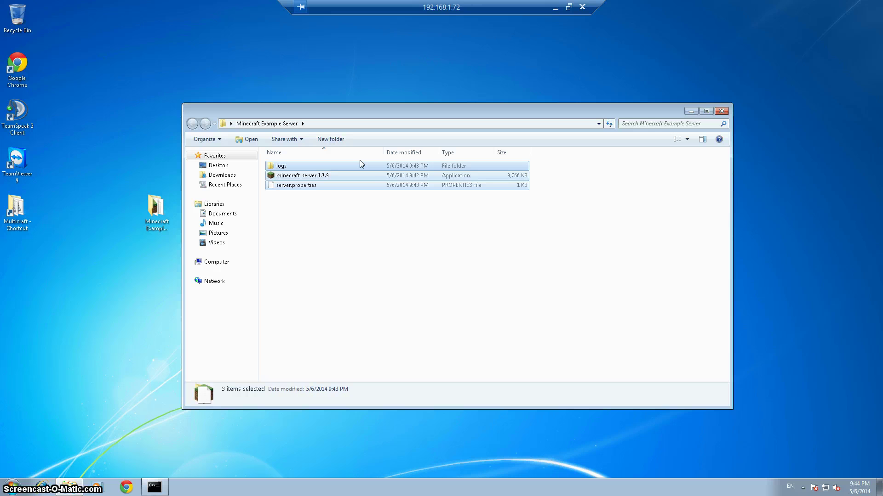
key(Delete)
key(Return)
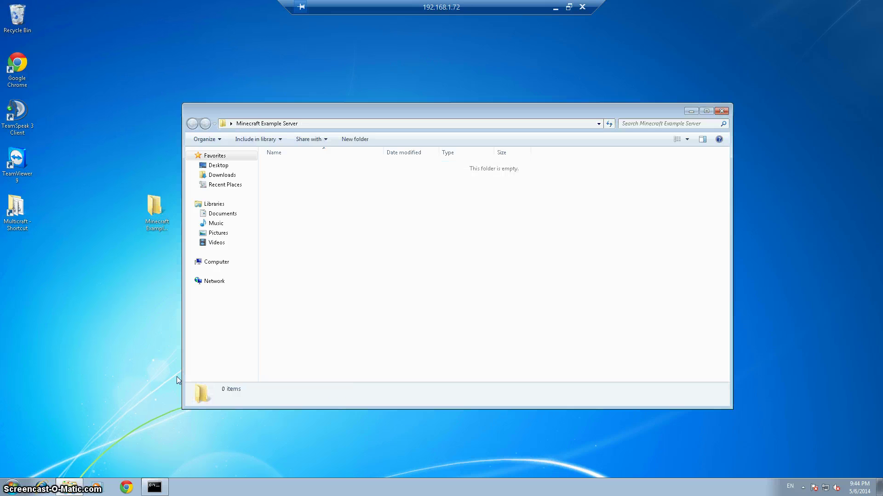
Step: Switch to Chrome and load the minecraft.net/download page
click(133, 493)
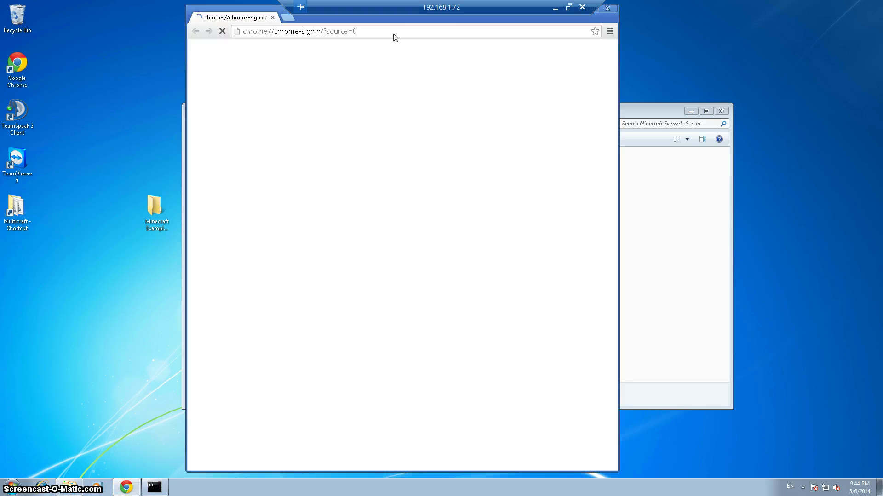
click(394, 29)
text(mine)
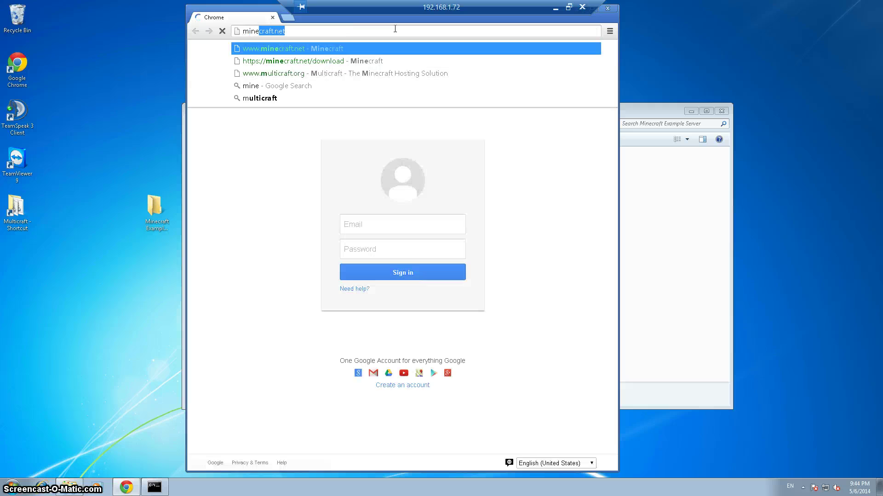
text(craft.net)
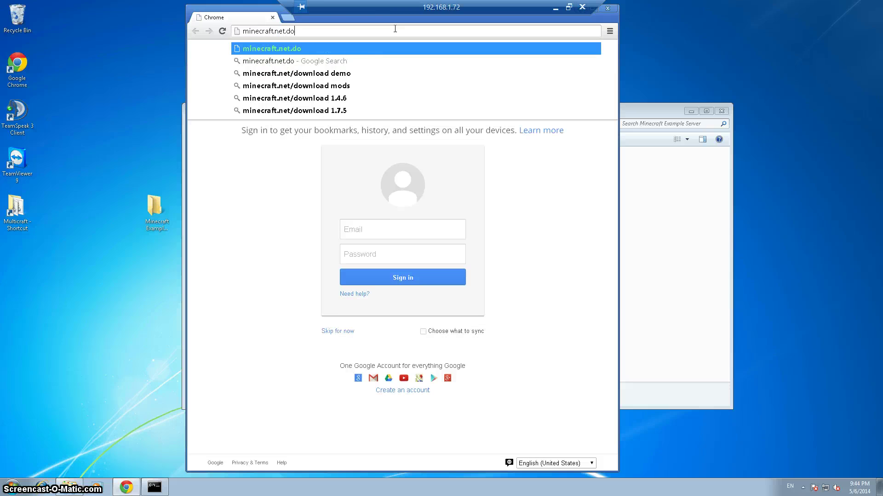
text(/download)
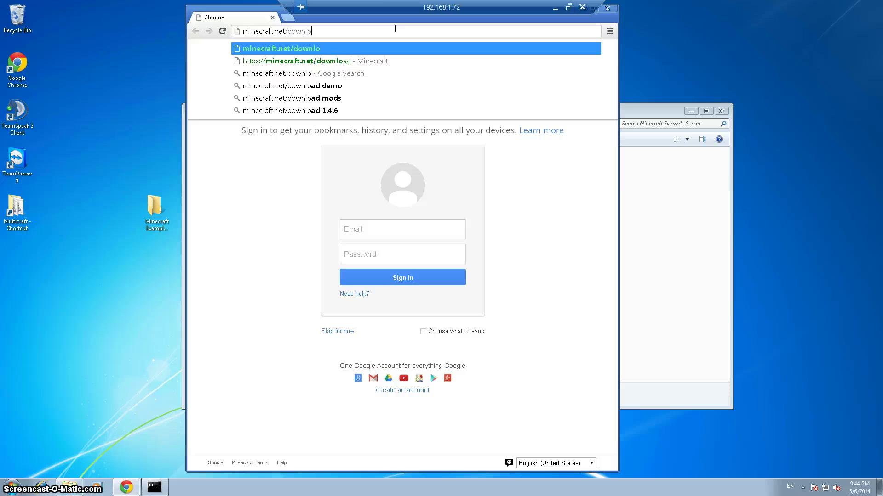
key(Return)
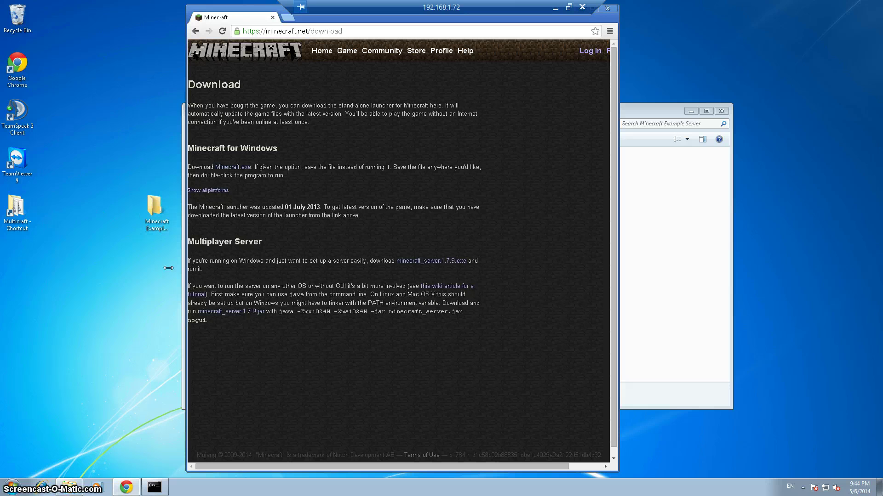
Step: Download minecraft_server.1.7.9.jar from the Multiplayer Server section and keep the file
drag(295, 312, 328, 325)
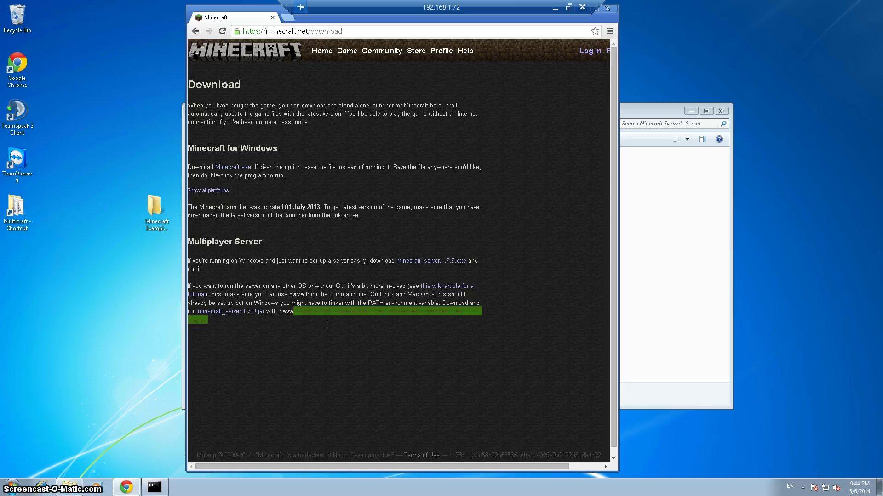
click(352, 314)
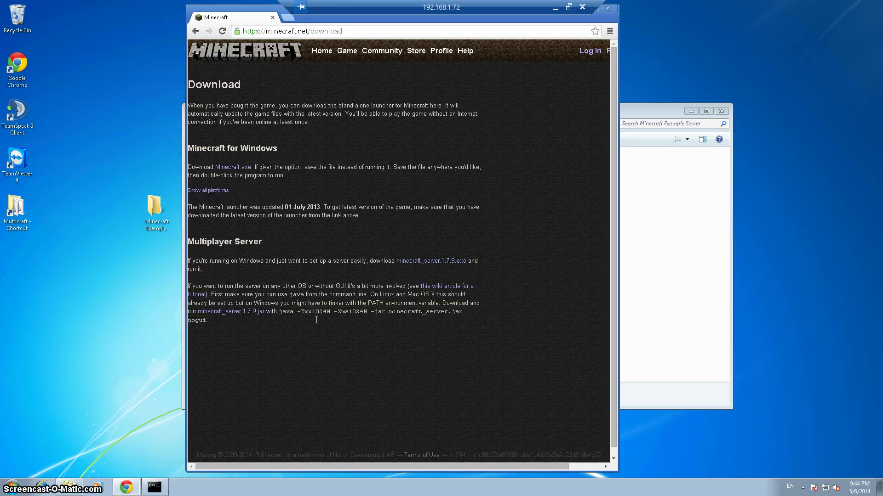
click(227, 313)
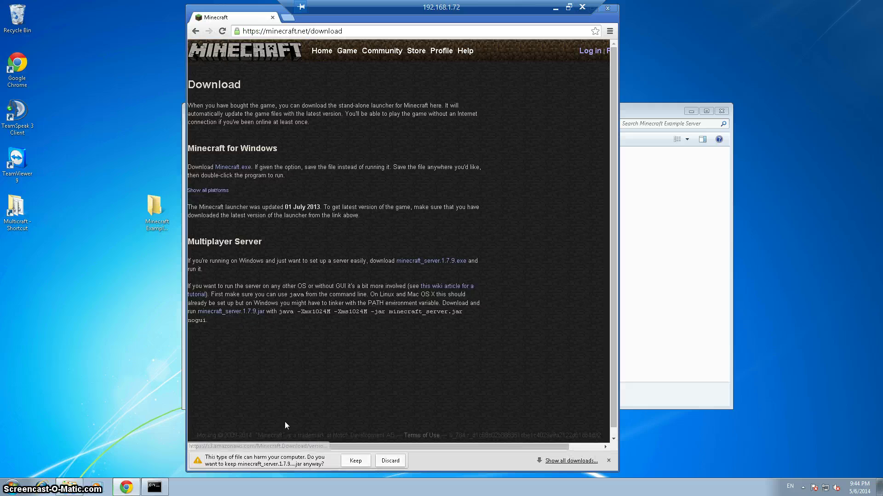
click(356, 462)
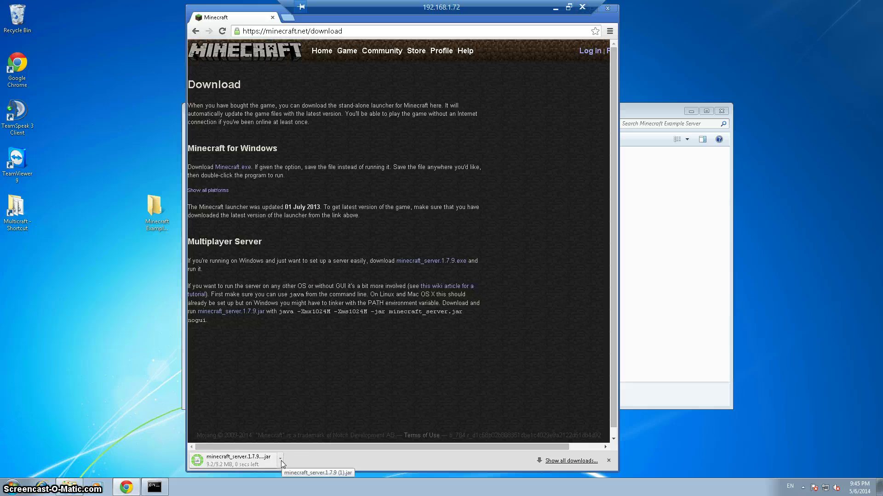
Step: Pause and resume the download of the minecraft_server.1.7.9 jar file
click(280, 458)
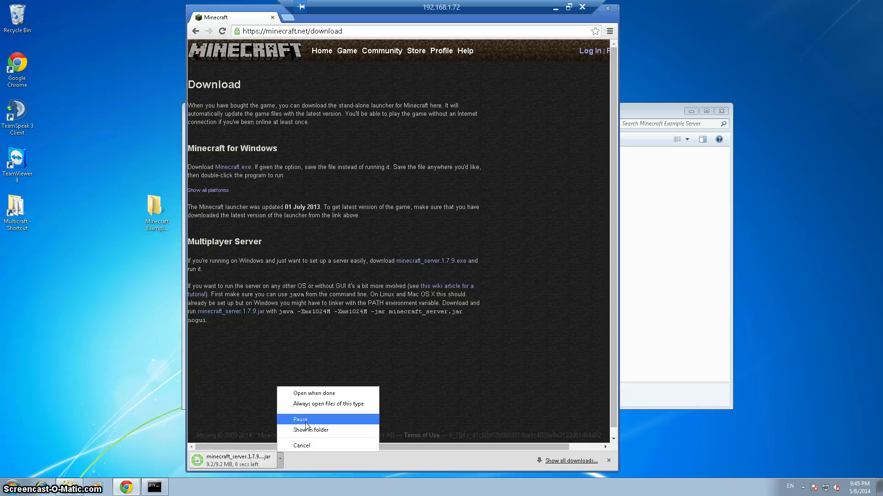
click(301, 419)
click(280, 460)
click(309, 420)
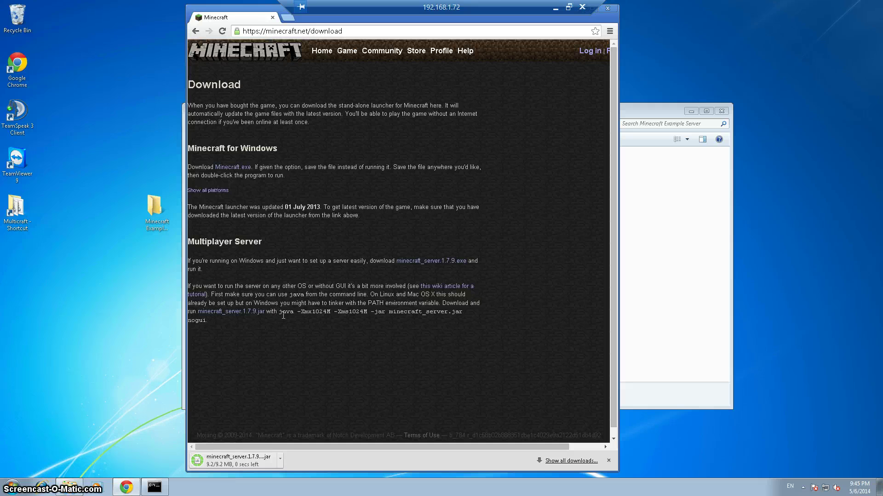
Step: Copy the command java -Xmx1024M -Xms1024M -jar minecraft_server.jar nogui from the Multiplayer Server section
drag(277, 313, 291, 330)
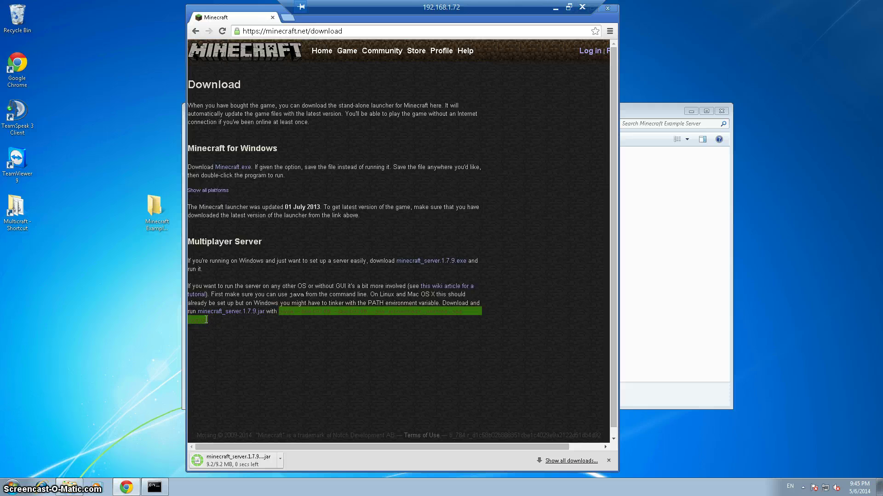
drag(239, 342, 209, 320)
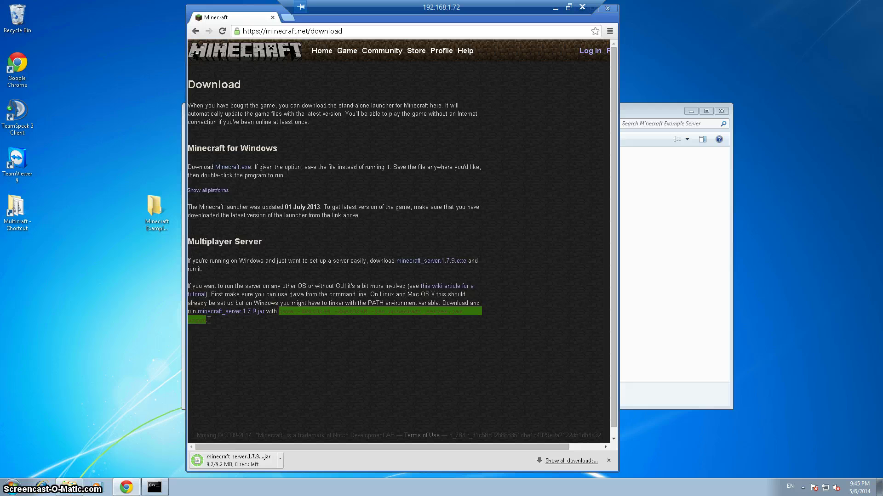
right_click(203, 320)
click(218, 330)
Step: Create a text document named start.bat in the Minecraft Example Server folder
click(634, 221)
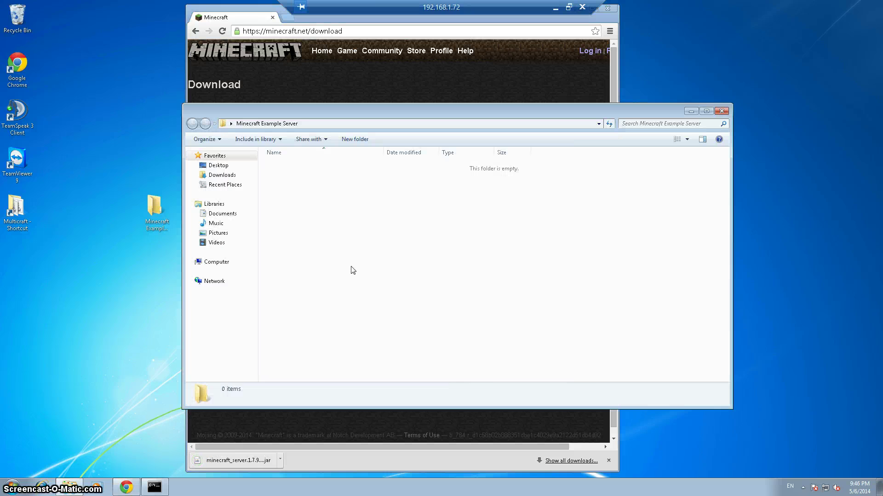
right_click(351, 265)
mouse_move(397, 374)
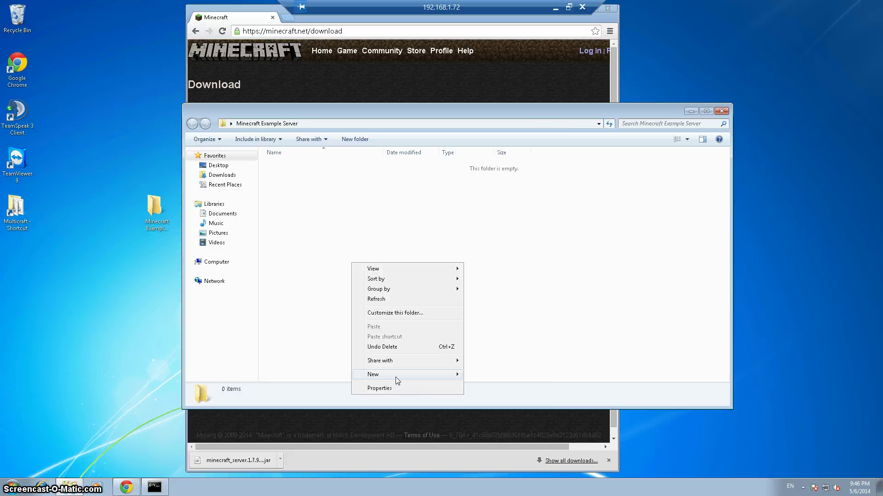
click(504, 451)
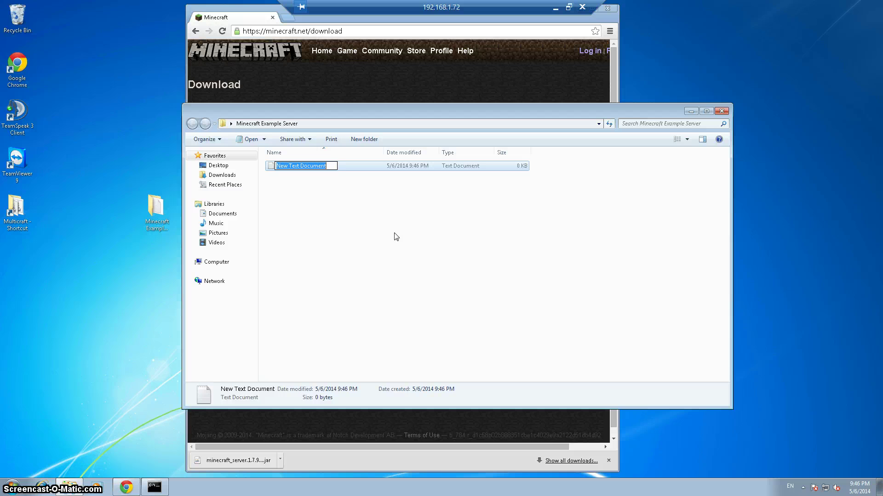
text(start.bat)
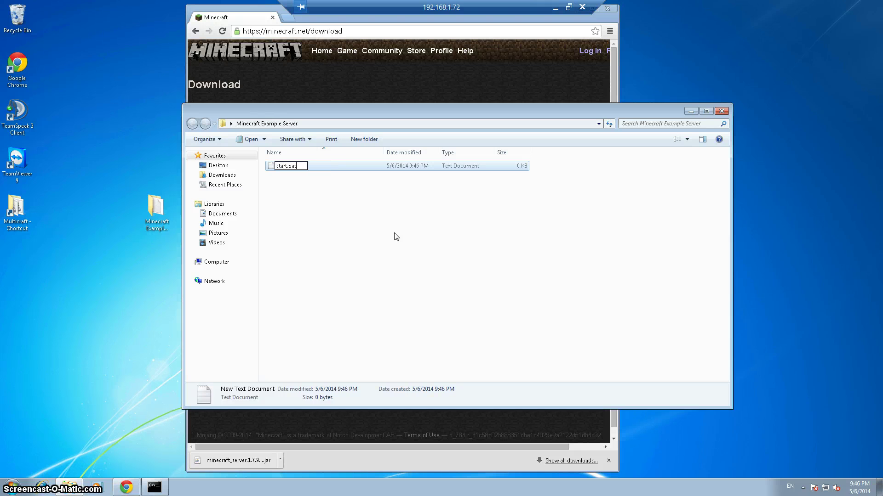
key(Return)
Step: Open the start.bat document in Notepad and paste the copied java launch command without the trailing period
key(Return)
right_click(211, 297)
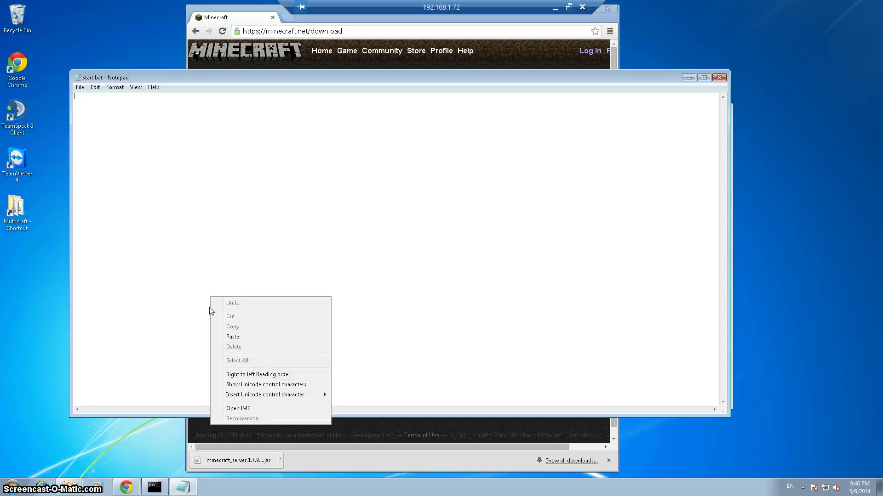
click(238, 337)
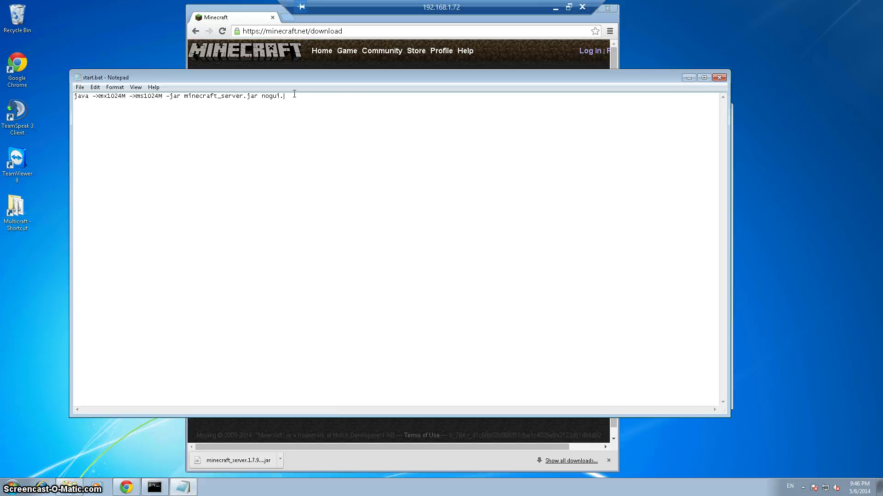
Step: Save the launch command as run.bat with the file type All Files, and close Notepad
click(80, 87)
click(107, 130)
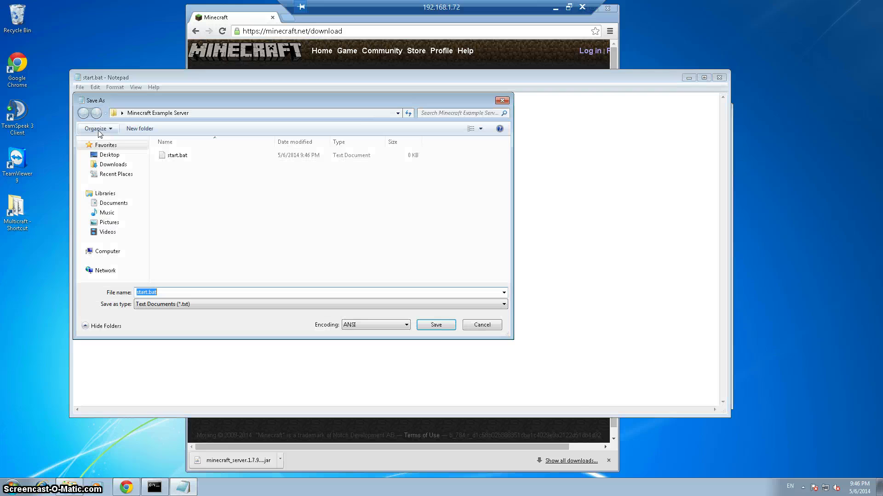
click(189, 294)
drag(189, 294, 115, 288)
text(run.b)
click(145, 305)
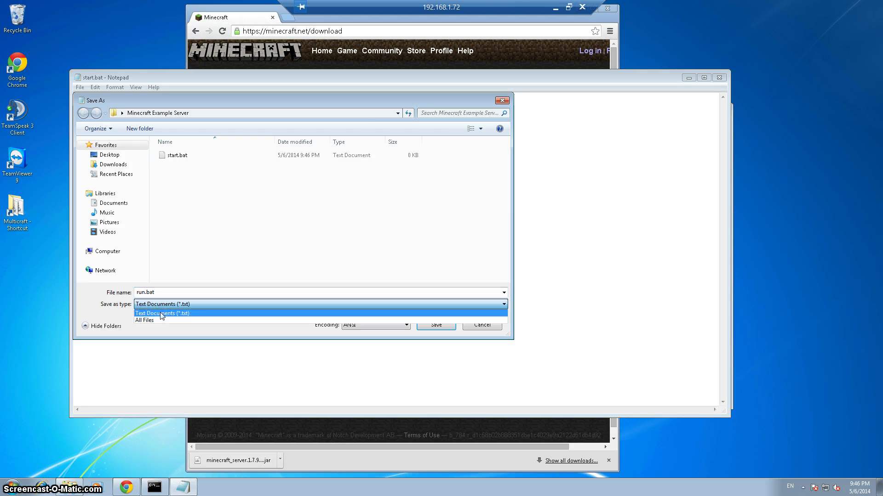
click(167, 316)
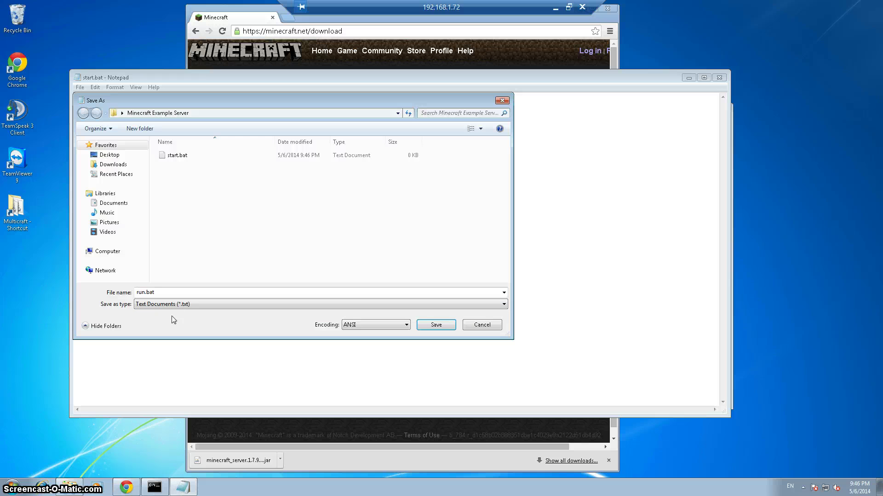
click(178, 306)
click(185, 320)
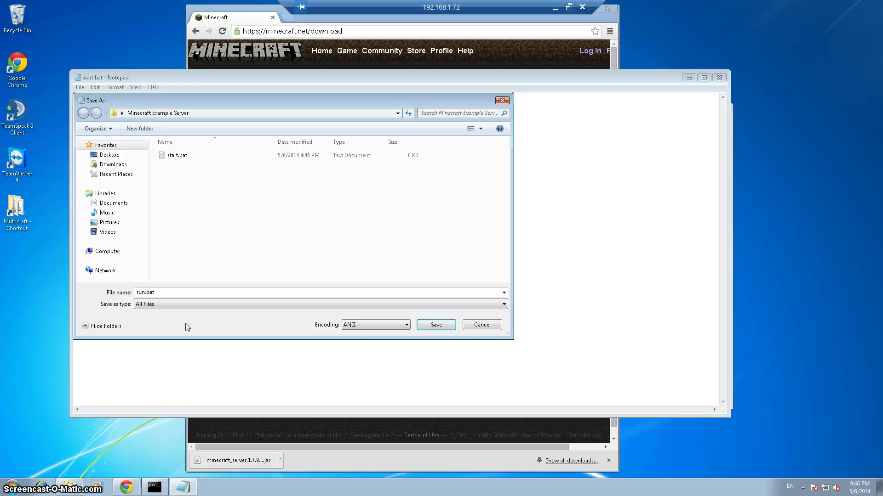
click(436, 326)
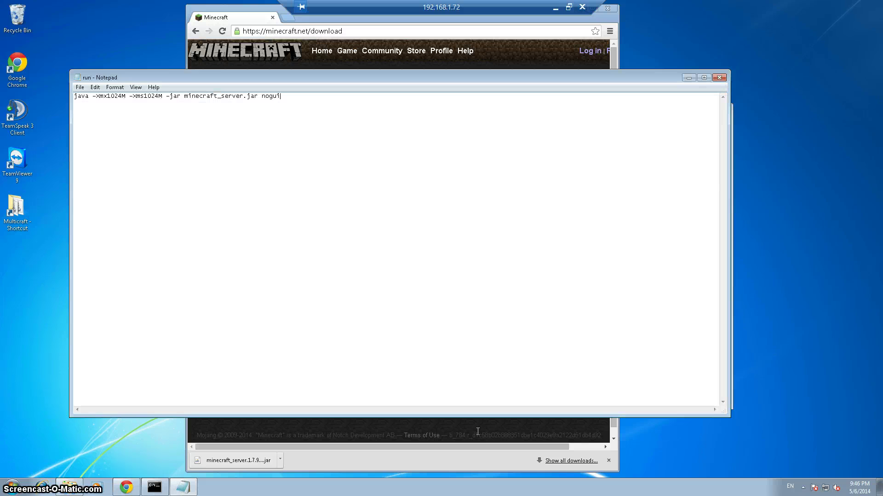
click(720, 78)
Step: Delete the empty start.bat text document from the Minecraft Example Server folder
click(285, 167)
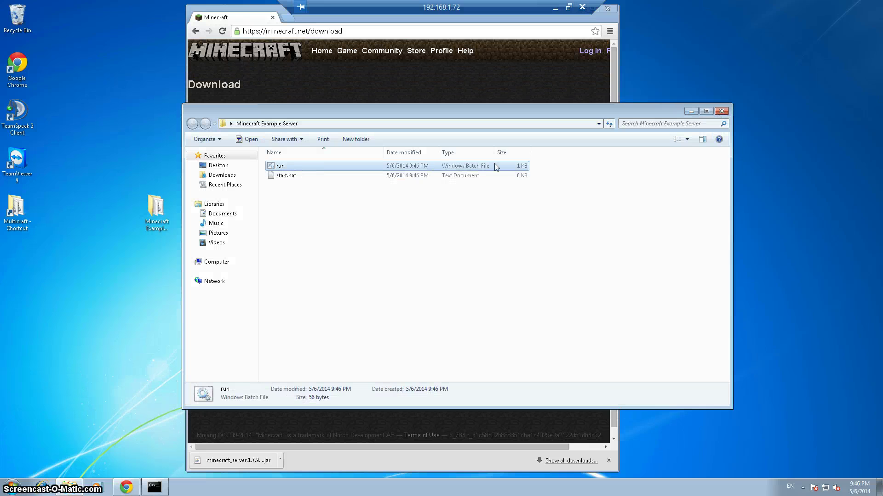
click(287, 176)
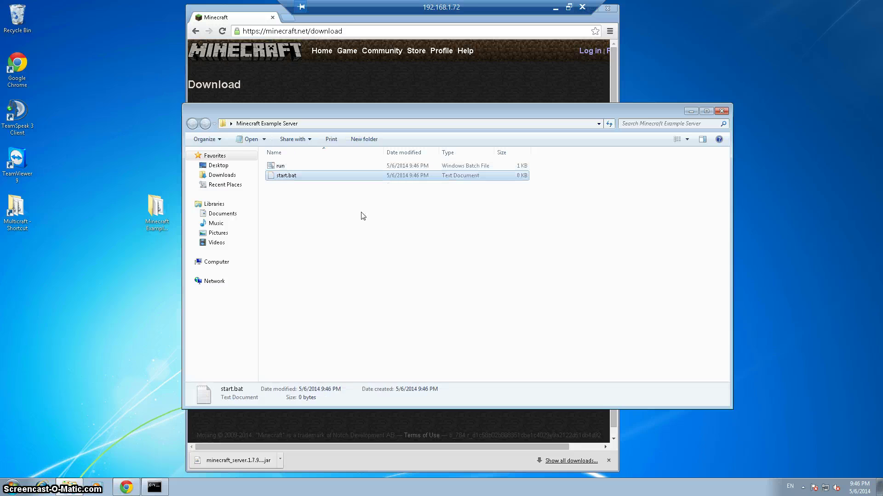
key(Delete)
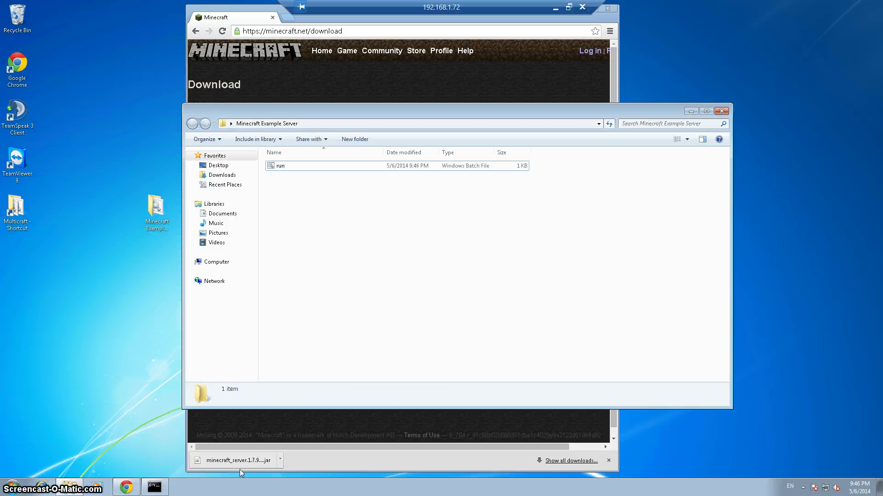
Step: Put the downloaded server jar into the Minecraft Example Server folder and rename it minecraft_server.1.7.9
click(283, 420)
drag(238, 460, 635, 329)
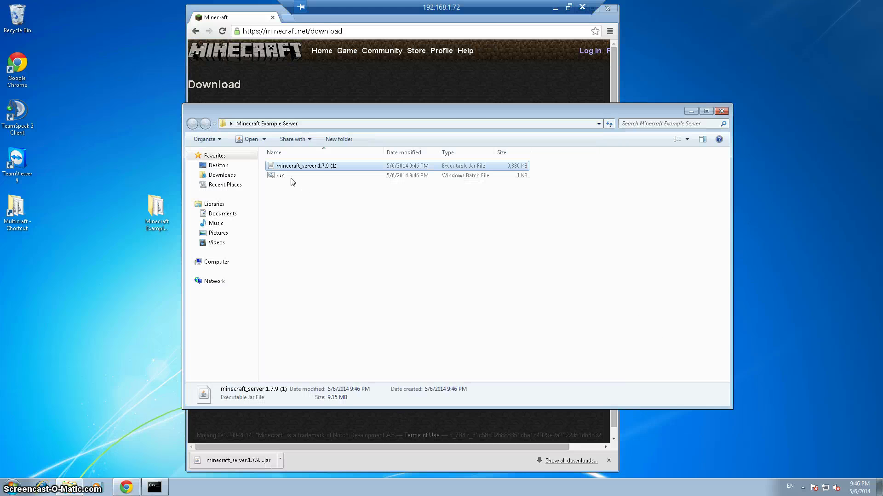
click(335, 166)
key(End)
key(BackSpace)
key(BackSpace)
key(BackSpace)
key(BackSpace)
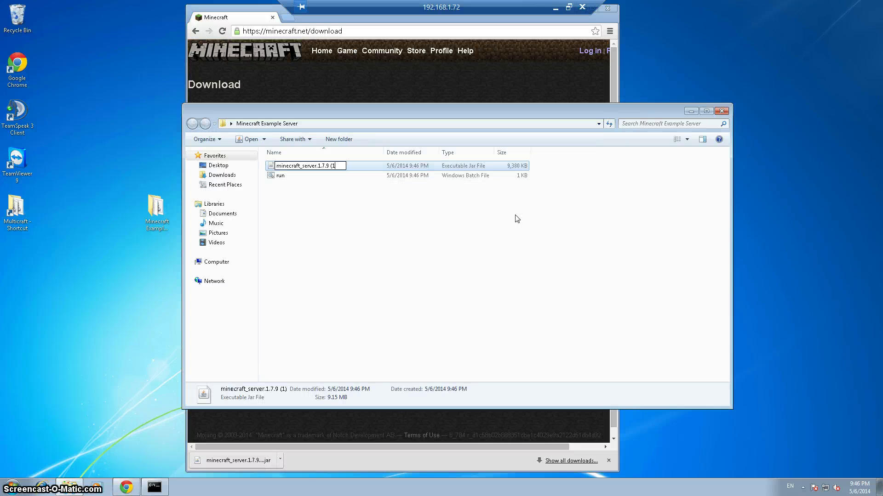
key(Return)
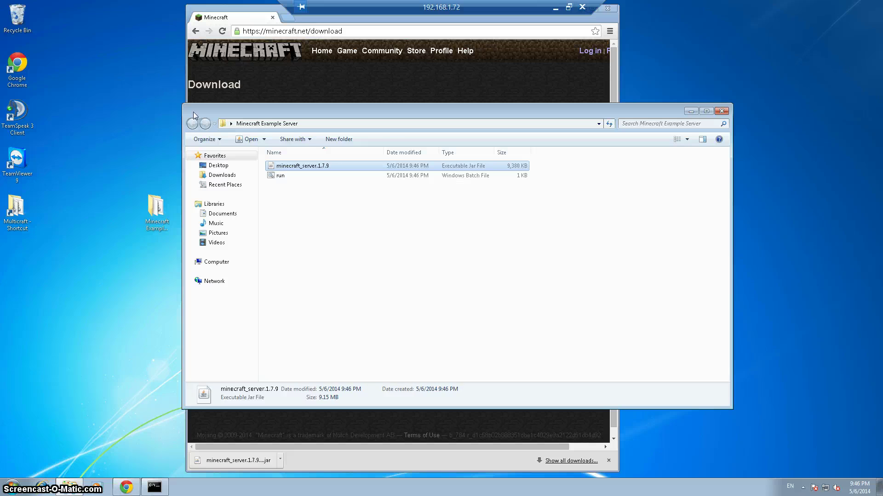
Step: Open the run batch file for editing in Notepad
click(284, 176)
right_click(285, 177)
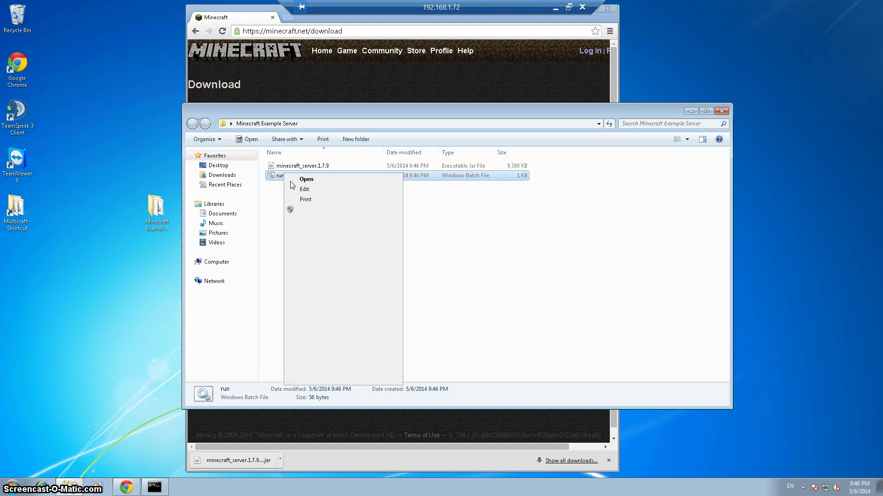
click(319, 190)
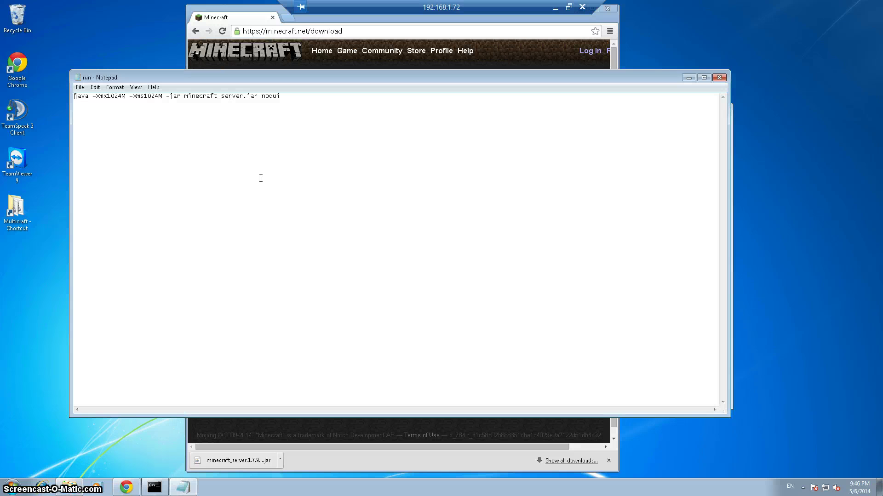
Step: Change the jar name in the launch command to minecraft_server.1.7.9.jar to match the server jar, and save the batch file
drag(266, 79, 335, 240)
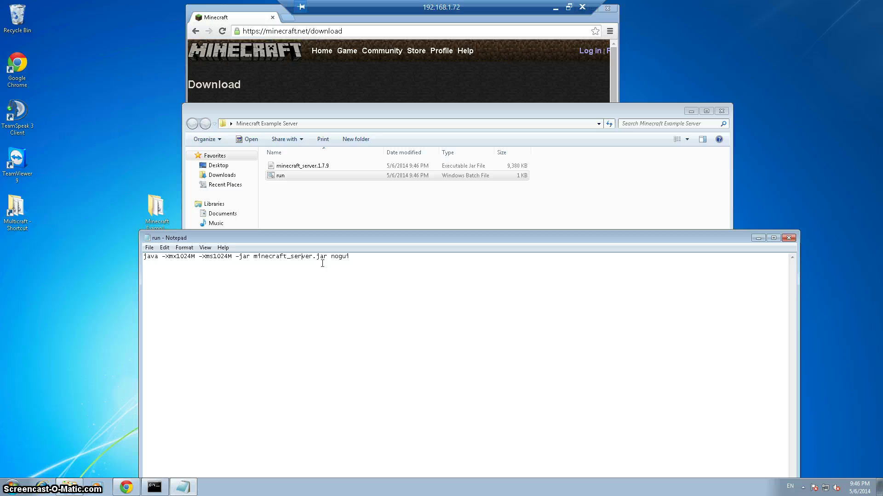
drag(328, 257, 253, 263)
click(318, 260)
click(297, 167)
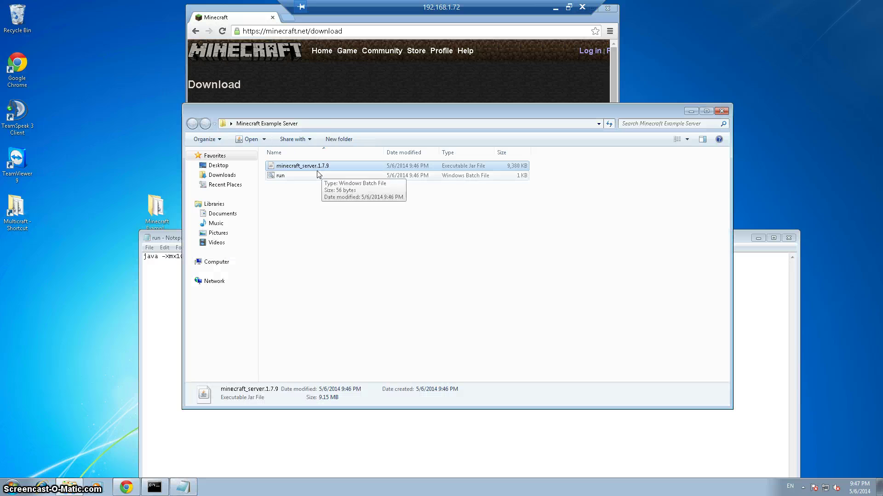
click(144, 326)
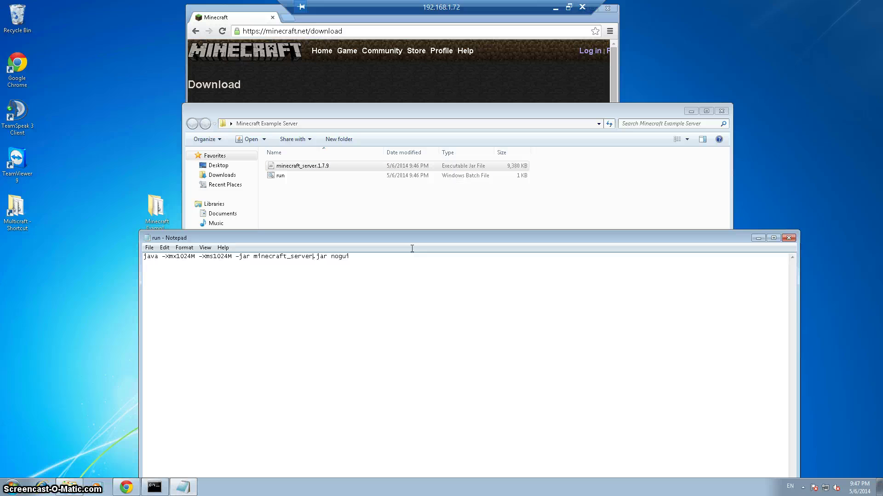
text(.1.7.9.)
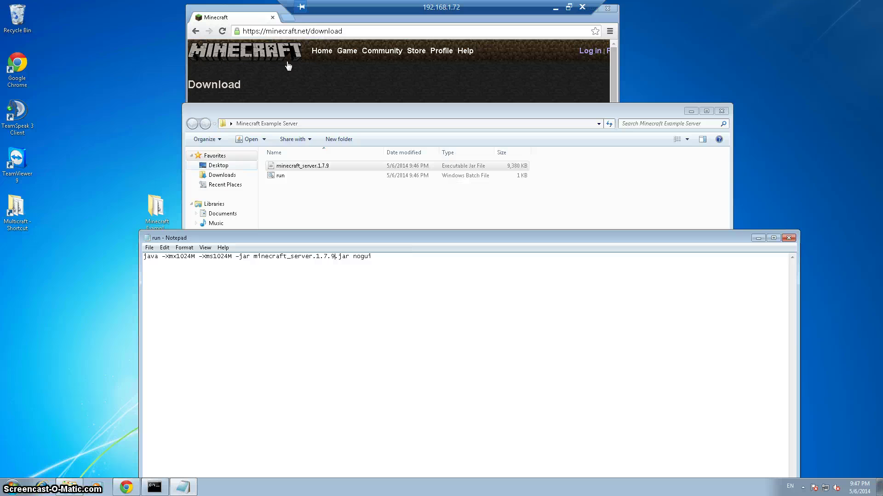
click(149, 248)
click(170, 277)
Step: Set the maximum memory value in the launch command to -Xmx512M
click(185, 256)
drag(190, 256, 179, 257)
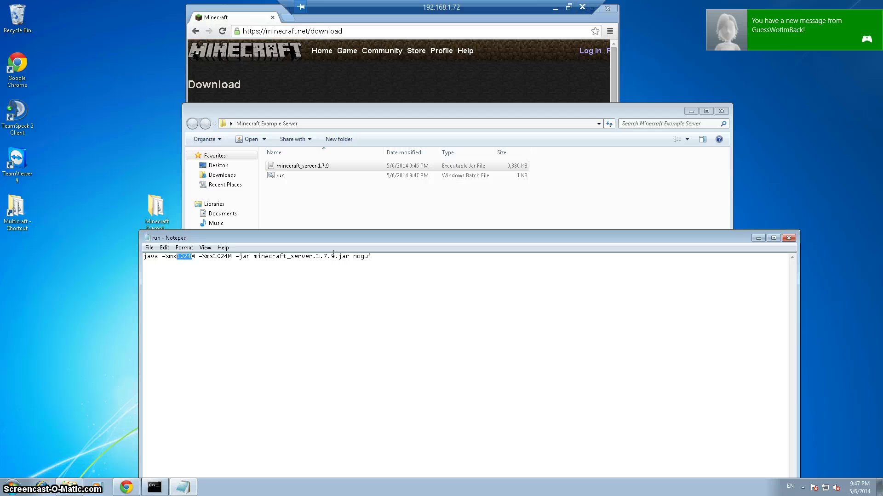
key(Left)
key(Right)
key(Right)
key(BackSpace)
key(BackSpace)
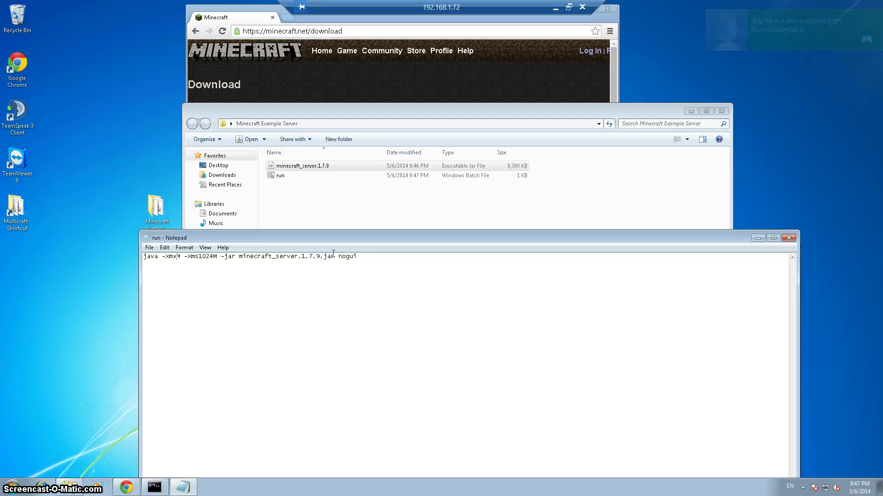
text(512)
Step: Set the starting memory value in the launch command to -Xms512M
key(Right)
key(Right)
key(Right)
key(Right)
key(Right)
key(Right)
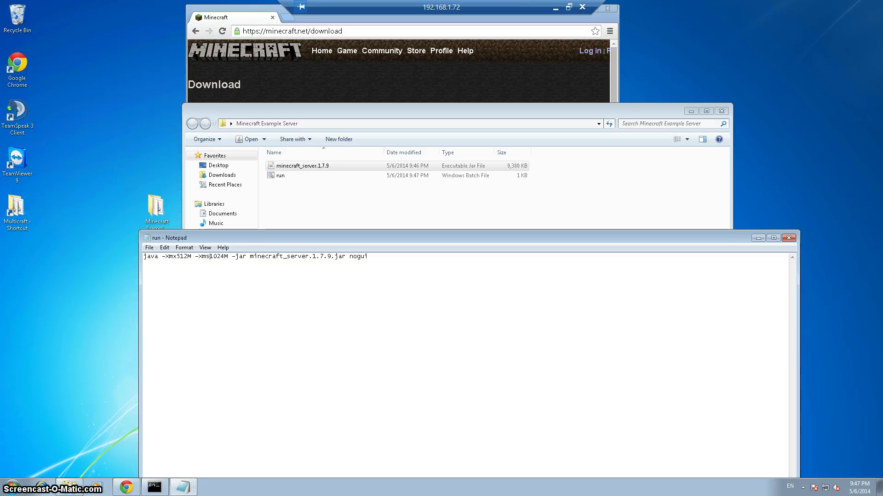
key(BackSpace)
key(BackSpace)
key(BackSpace)
key(BackSpace)
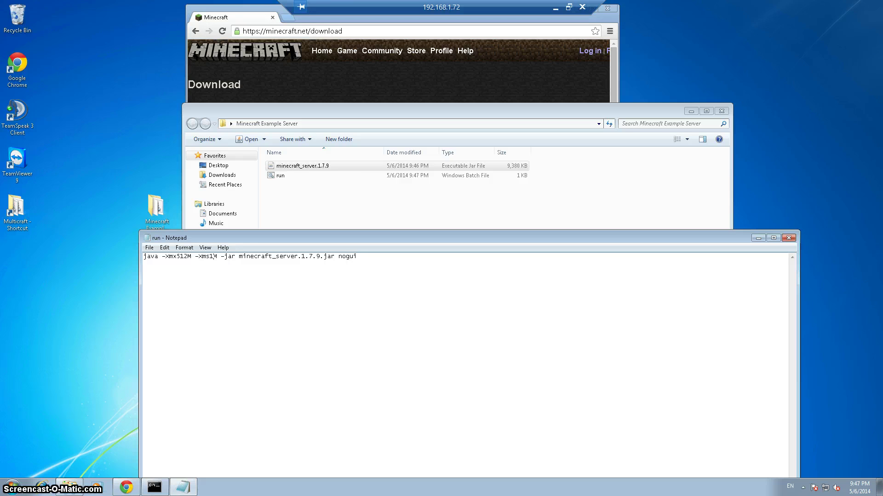
text(512)
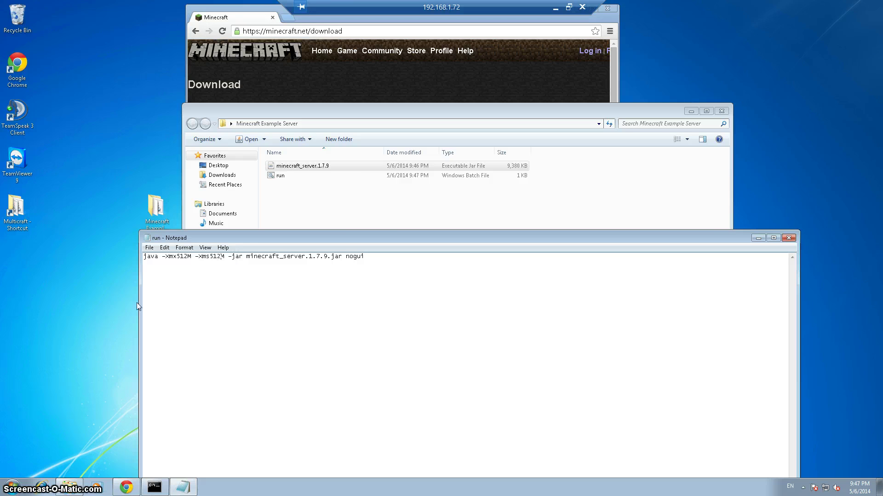
Step: Save the edited run batch file and close Notepad
click(150, 248)
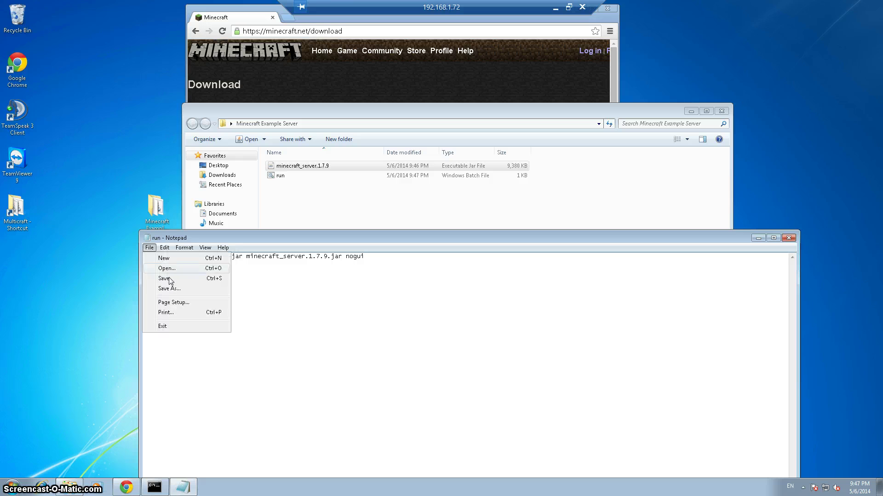
click(168, 283)
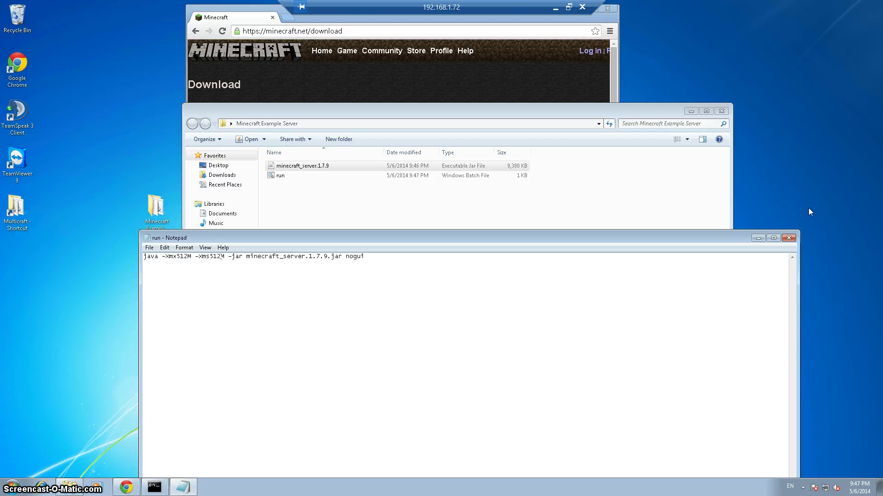
click(789, 237)
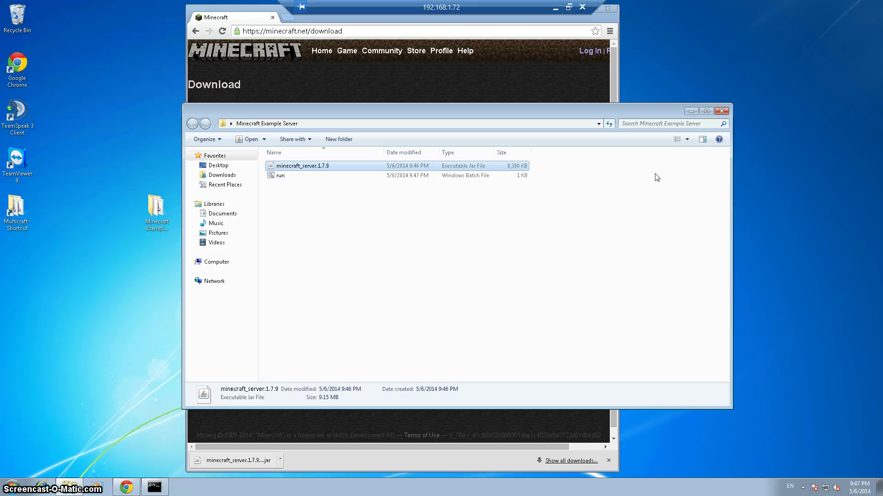
Step: Reopen the run batch file for editing to check its launch command, and close it without changes
click(294, 181)
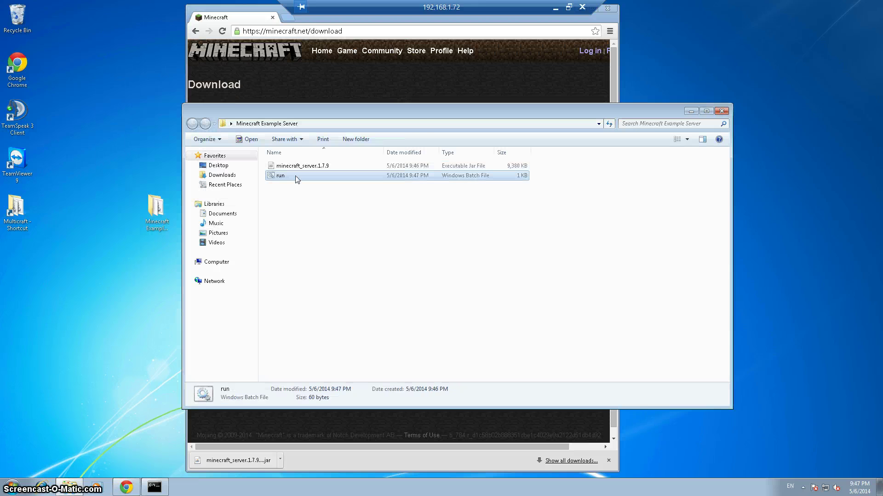
double_click(295, 176)
right_click(295, 176)
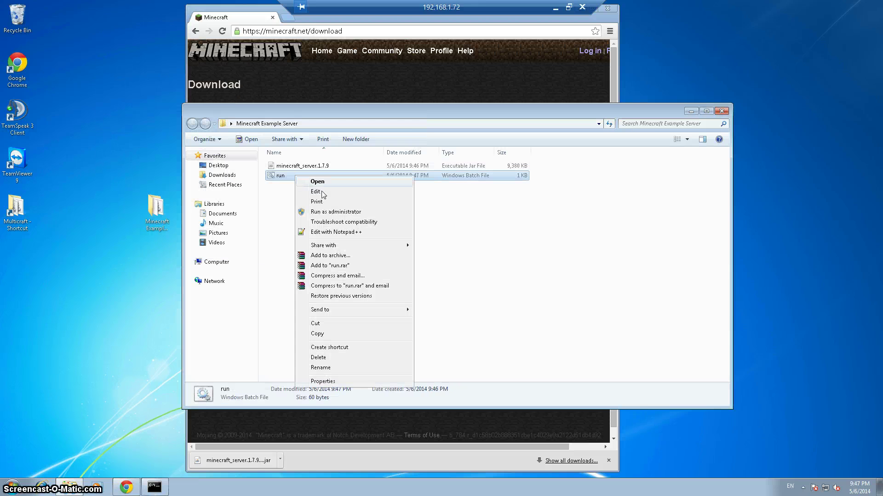
click(318, 192)
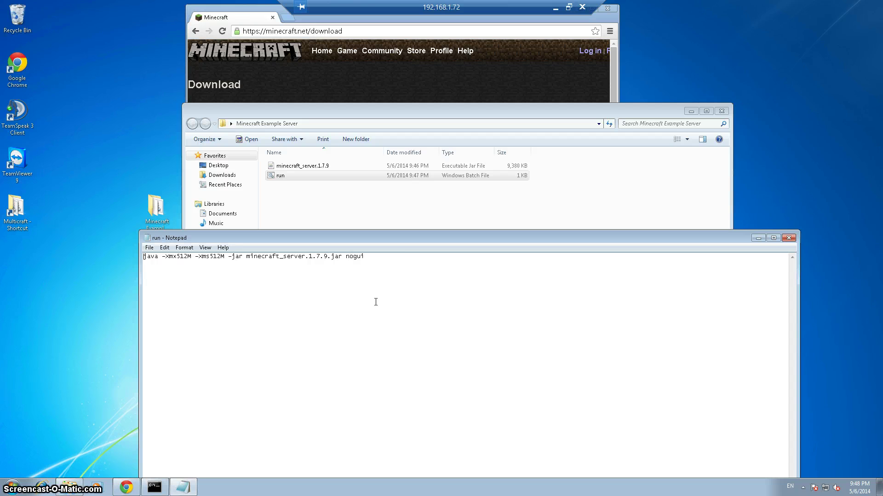
click(152, 248)
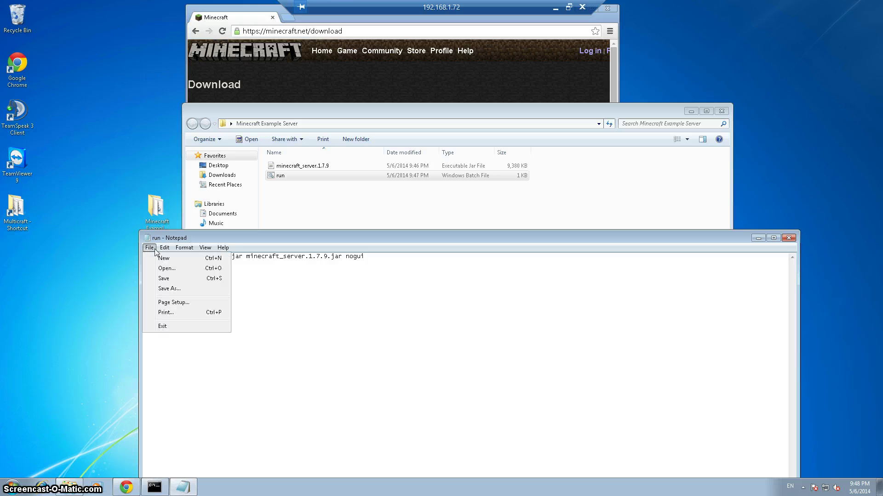
click(788, 239)
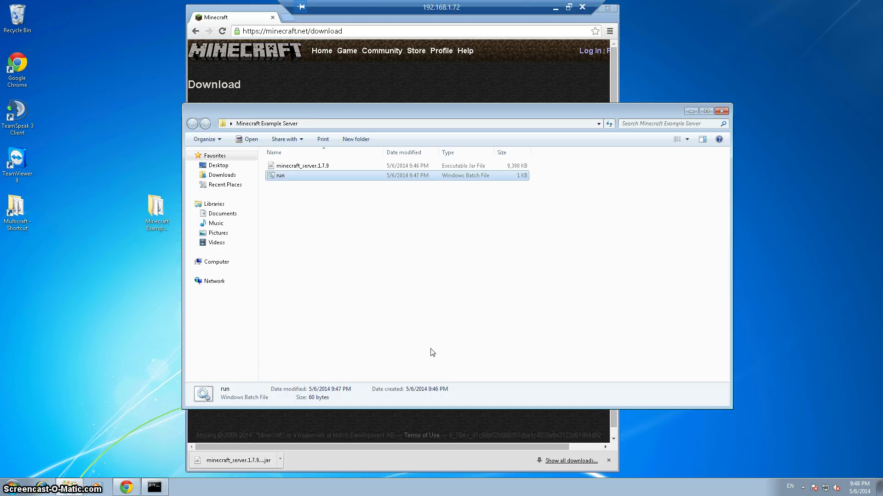
Step: Show the running Multicraft console, move it partly clear of the server folder window, and return to the folder
right_click(372, 350)
click(337, 203)
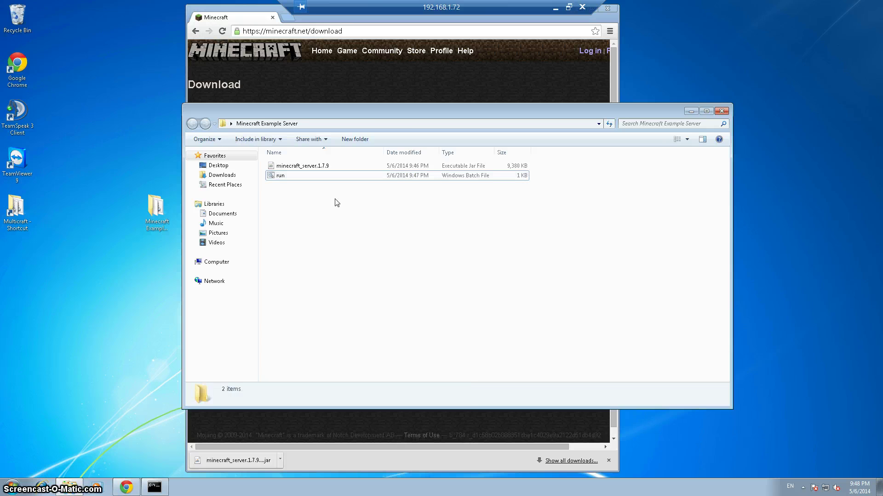
click(154, 488)
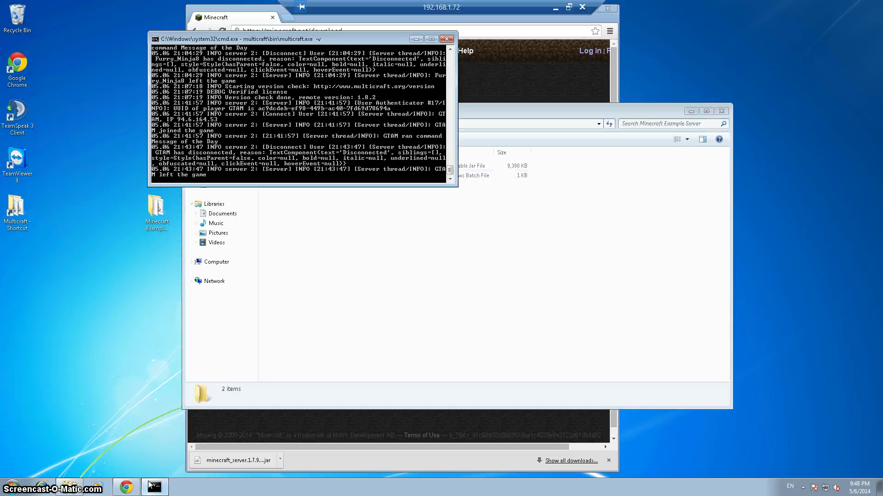
drag(274, 41, 152, 66)
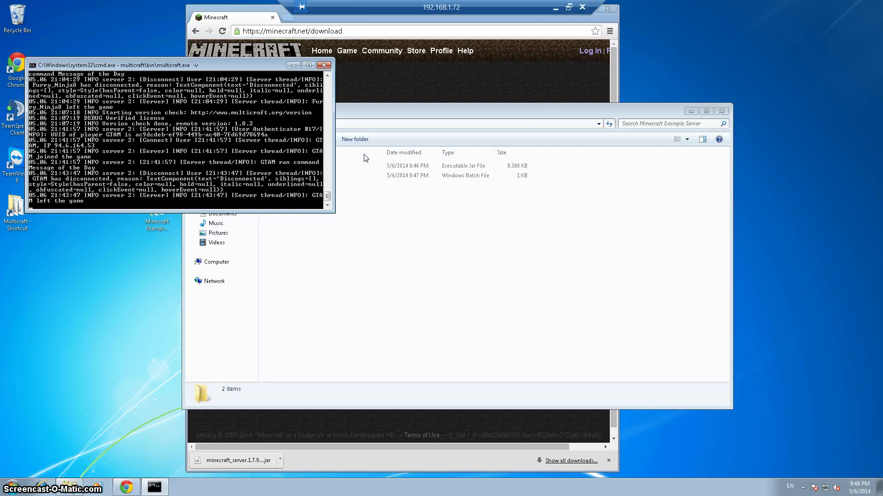
click(438, 216)
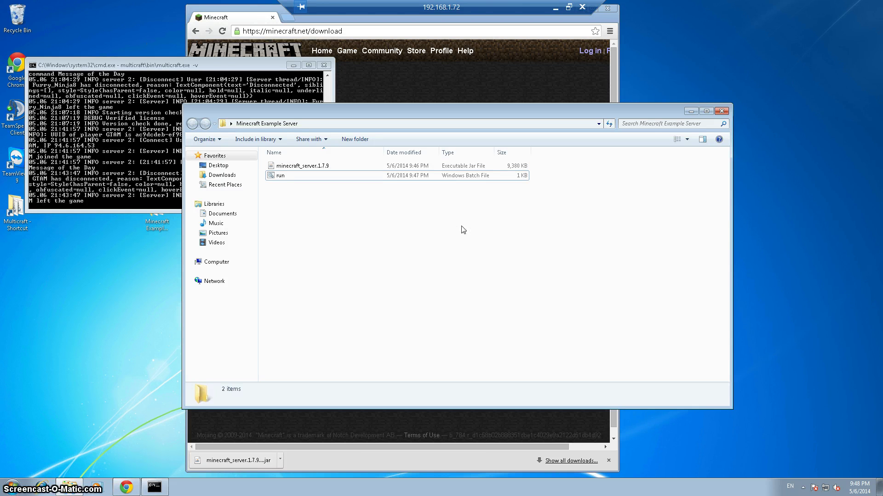
click(148, 98)
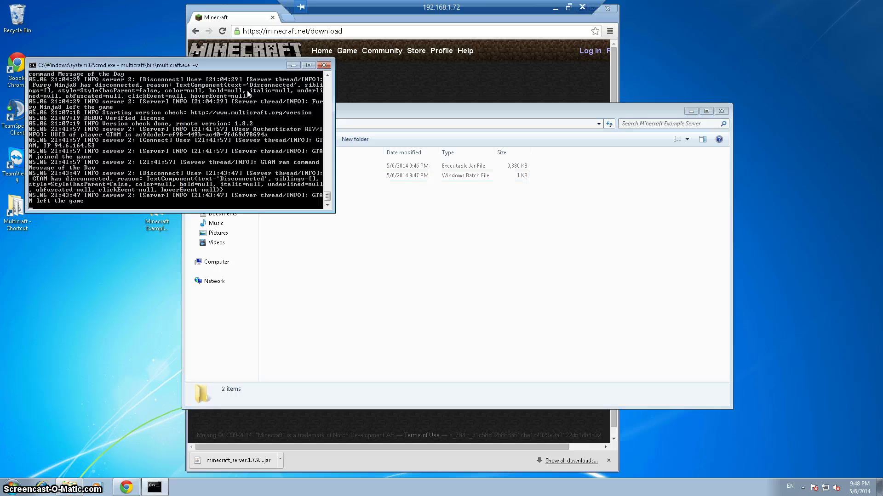
click(445, 243)
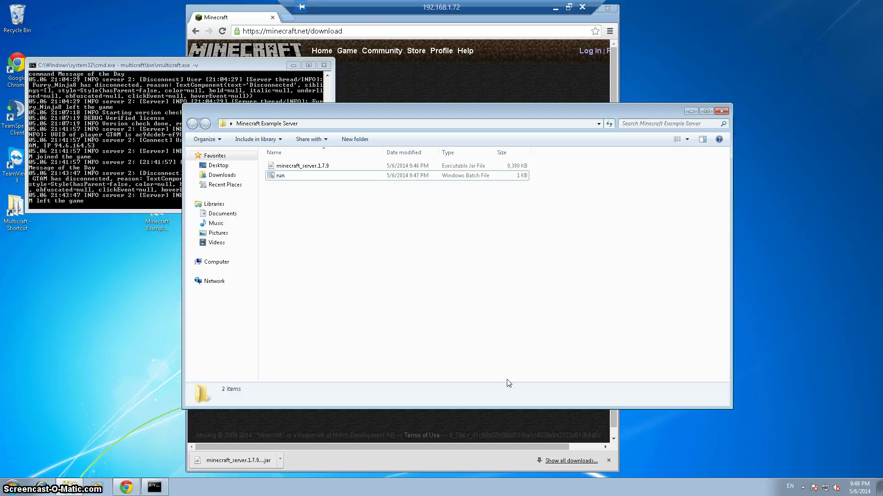
Step: Close the Minecraft Example Server folder and the Chrome download page, and end the remote desktop session
drag(420, 232, 285, 145)
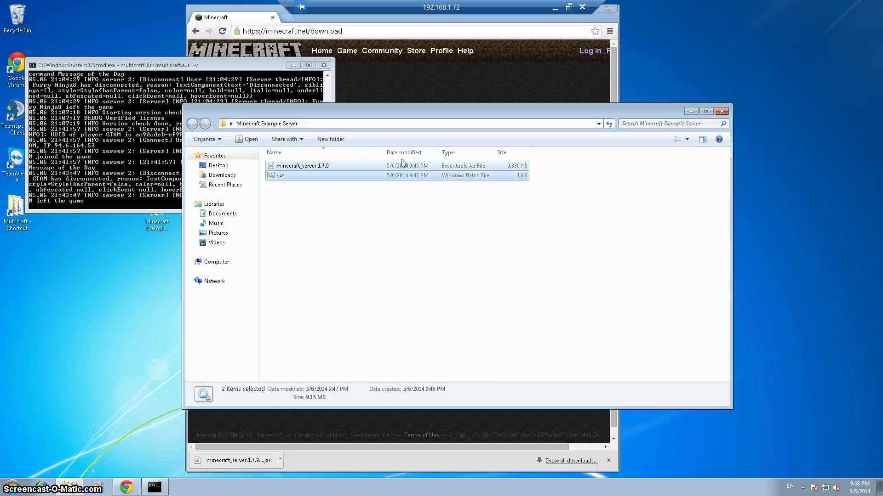
click(577, 218)
click(721, 111)
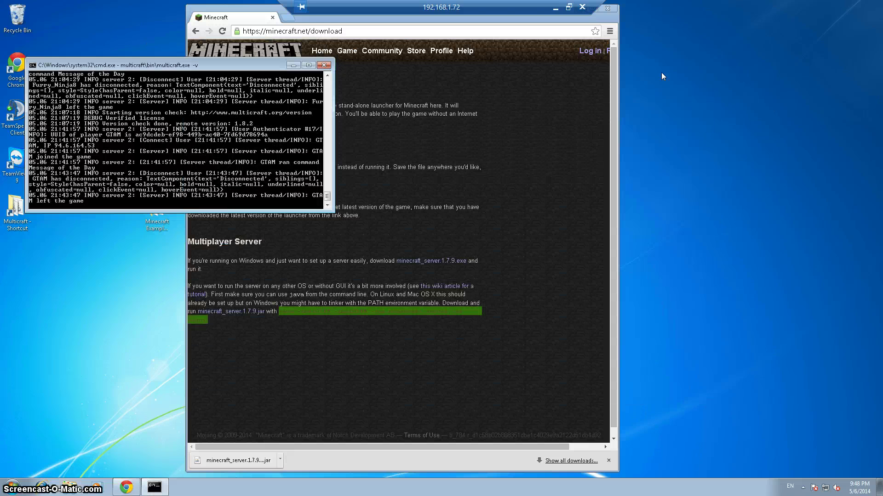
click(607, 8)
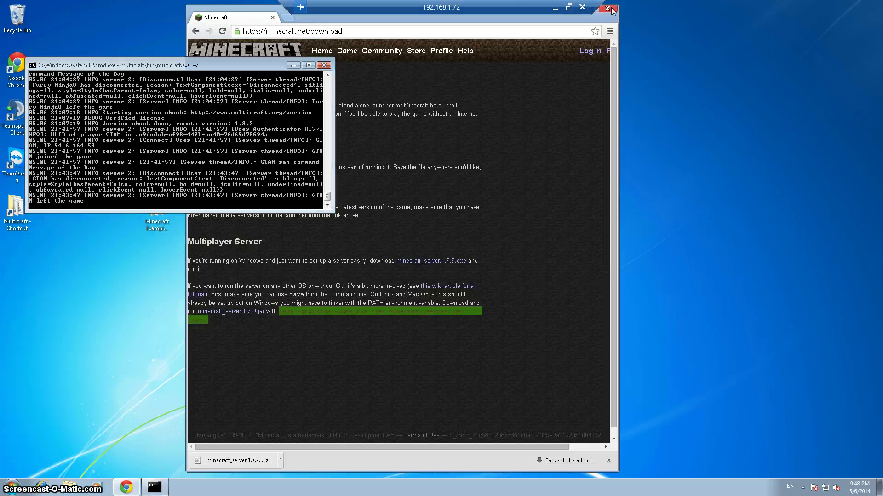
right_click(154, 106)
click(394, 343)
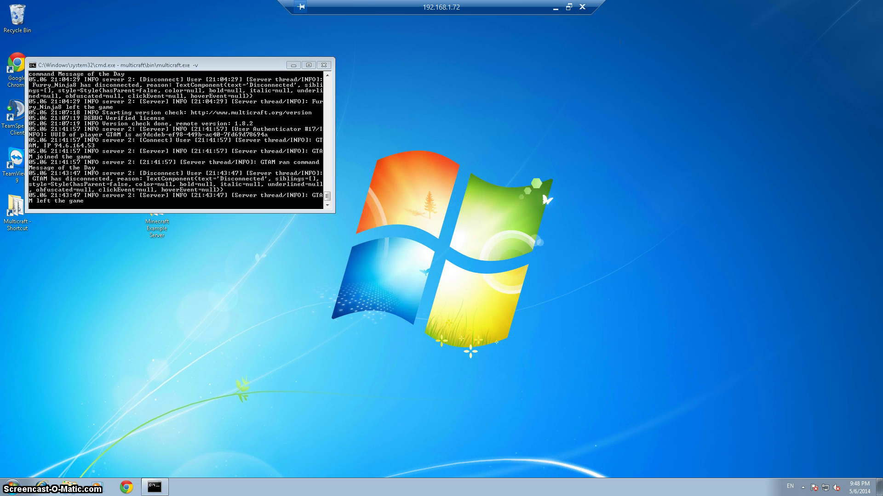
click(581, 8)
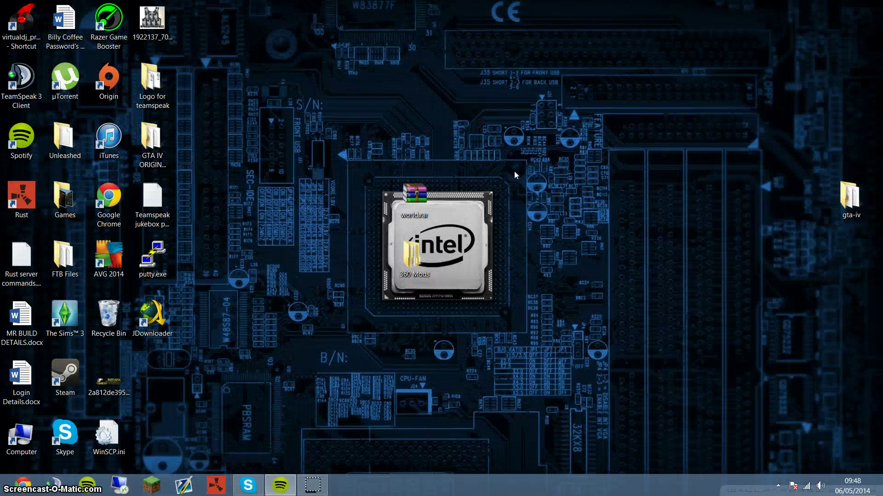